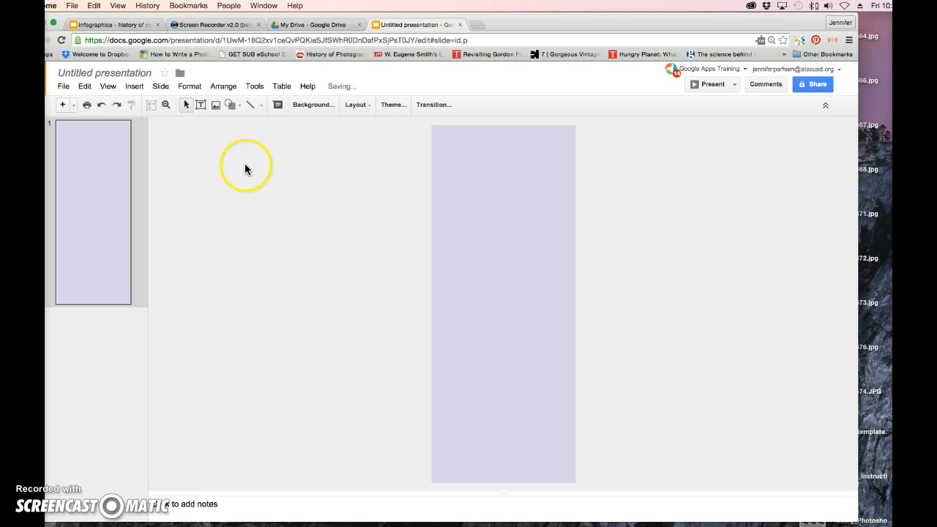
Step: Draw a long, near-vertical line down the middle of the slide and set its weight to 12px
{"action": "left_click", "coordinate": [263, 106]}
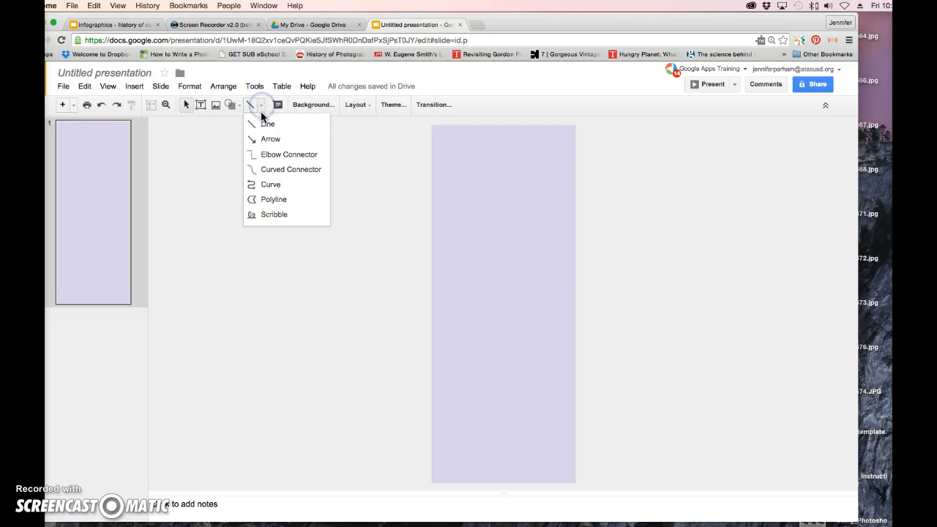
{"action": "left_click", "coordinate": [263, 124]}
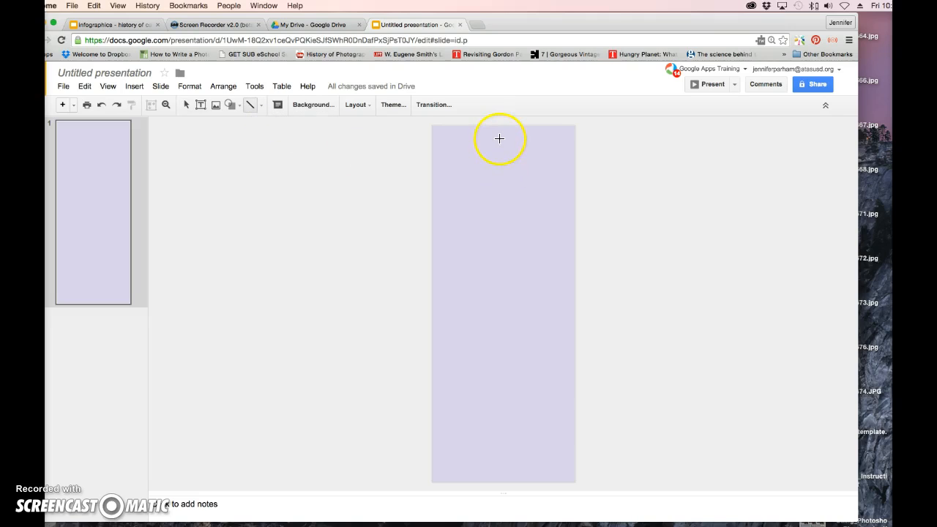
{"action": "left_click_drag", "start_coordinate": [499, 171], "coordinate": [504, 469]}
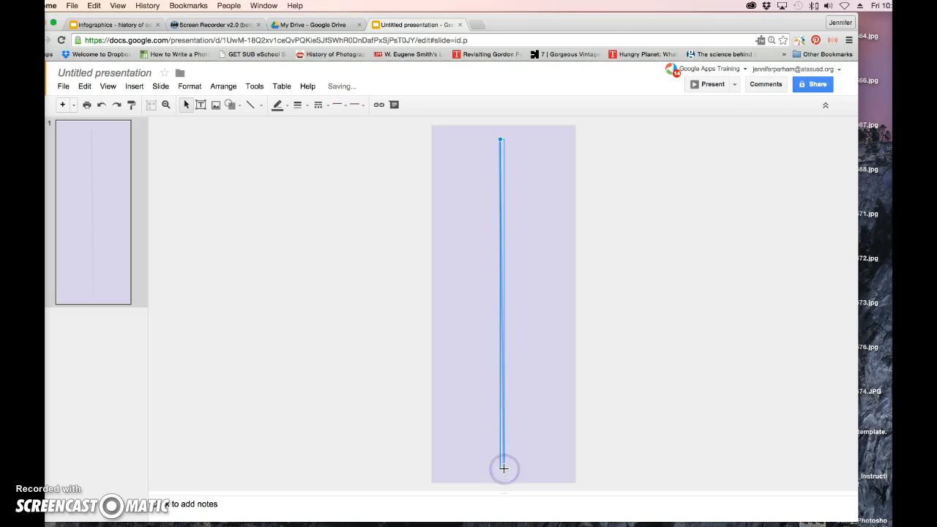
{"action": "left_click", "coordinate": [306, 106]}
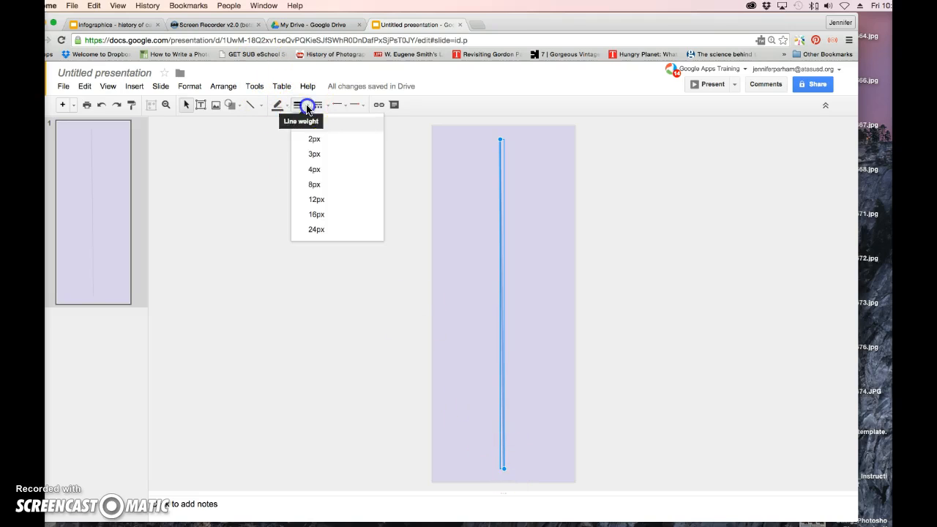
{"action": "left_click", "coordinate": [314, 199]}
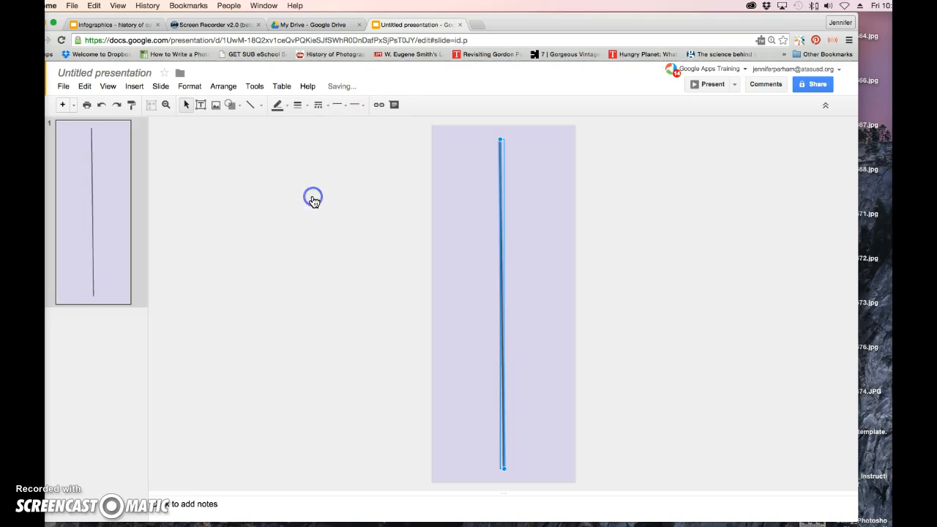
{"action": "left_click", "coordinate": [563, 198]}
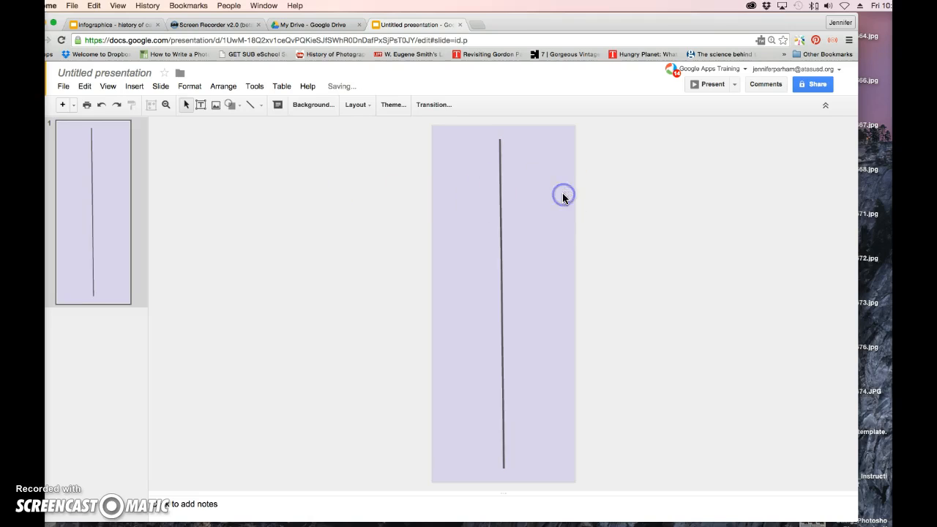
Step: Change the color of the long vertical line to bright purple
{"action": "left_click", "coordinate": [498, 188]}
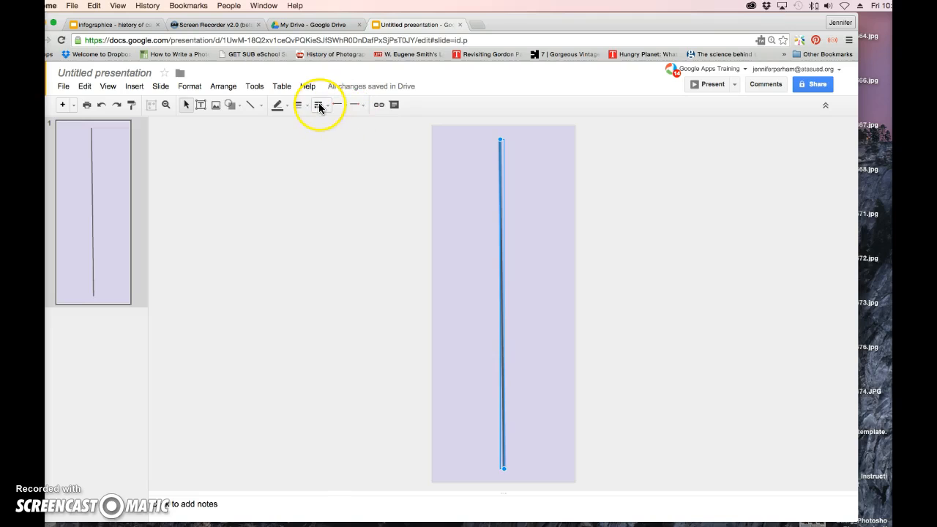
{"action": "left_click", "coordinate": [289, 106]}
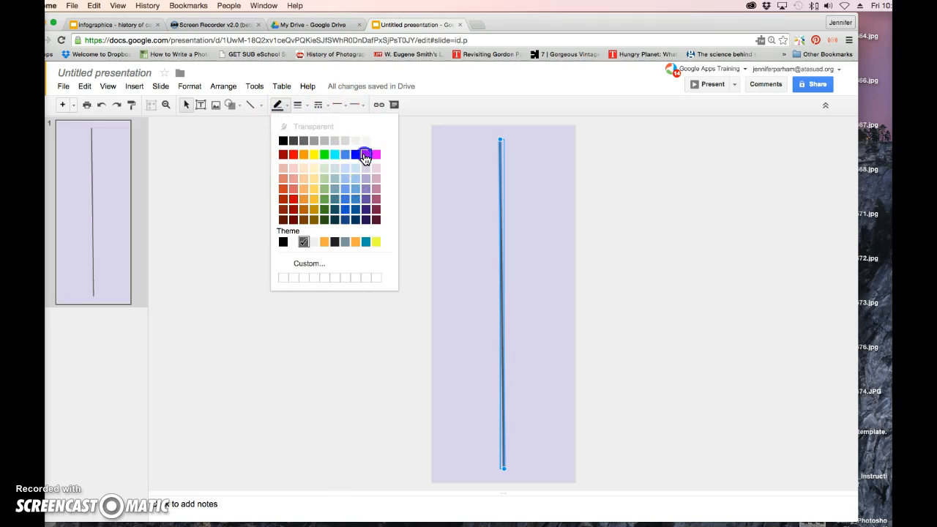
{"action": "left_click", "coordinate": [366, 156]}
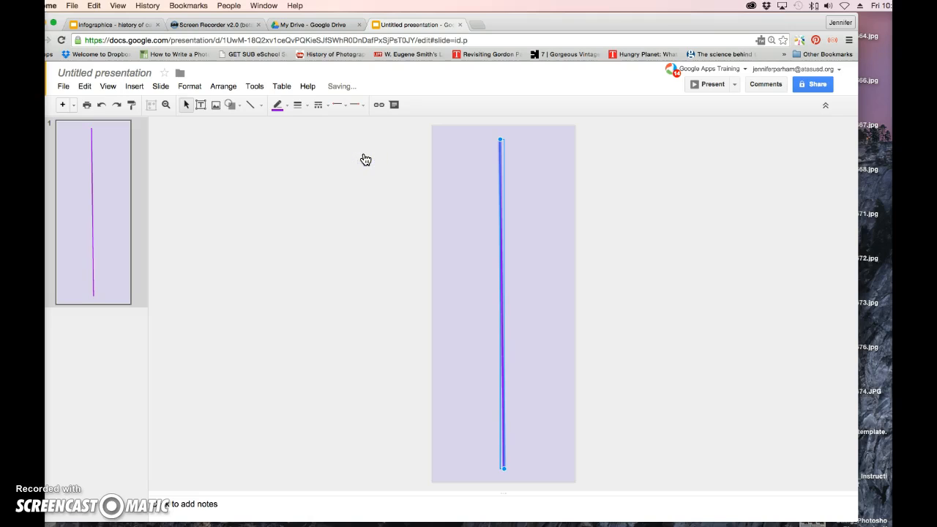
Step: Draw a short horizontal branch line extending right from the upper part of the vertical line
{"action": "left_click", "coordinate": [251, 107]}
{"action": "left_click", "coordinate": [262, 107]}
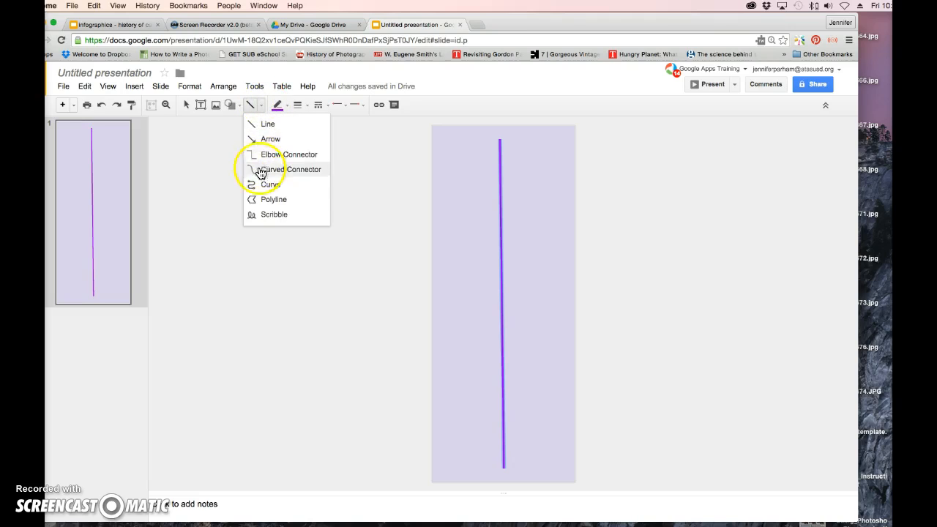
{"action": "left_click", "coordinate": [266, 124]}
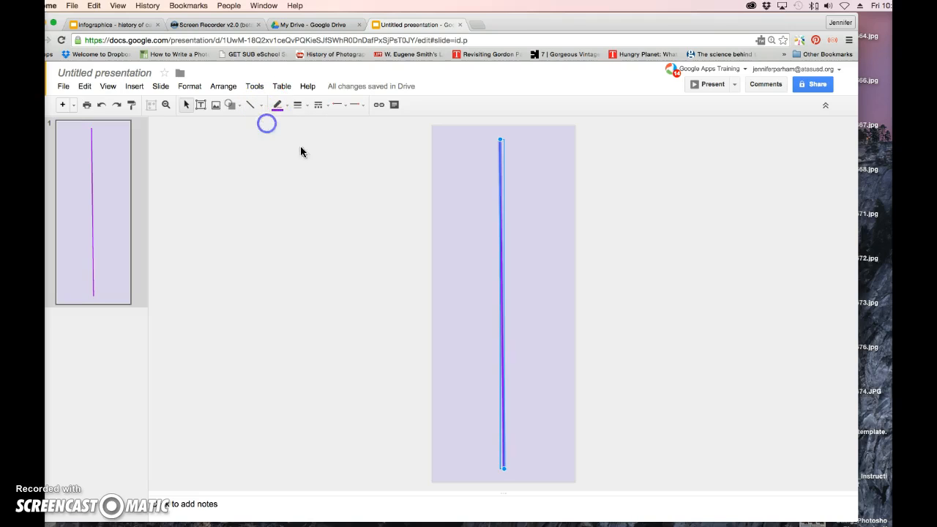
{"action": "left_click", "coordinate": [503, 182]}
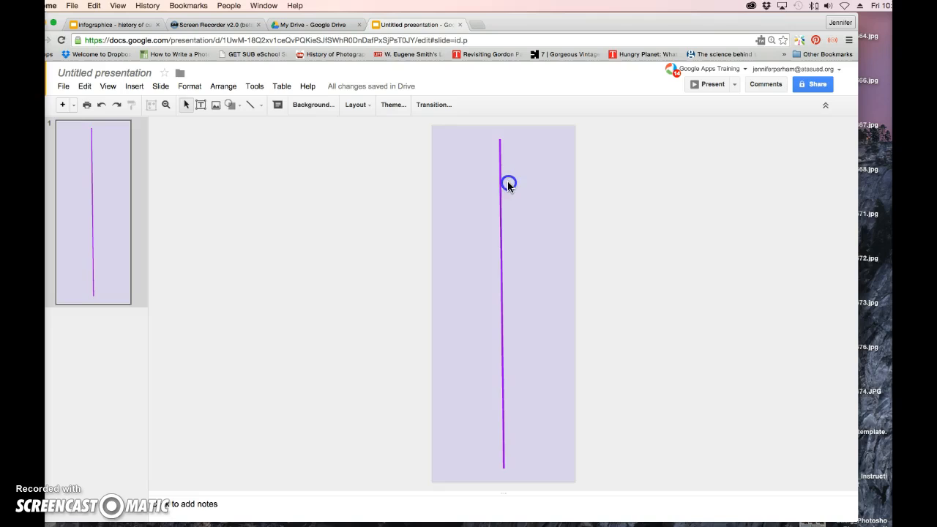
{"action": "left_click", "coordinate": [261, 105]}
{"action": "left_click", "coordinate": [262, 123]}
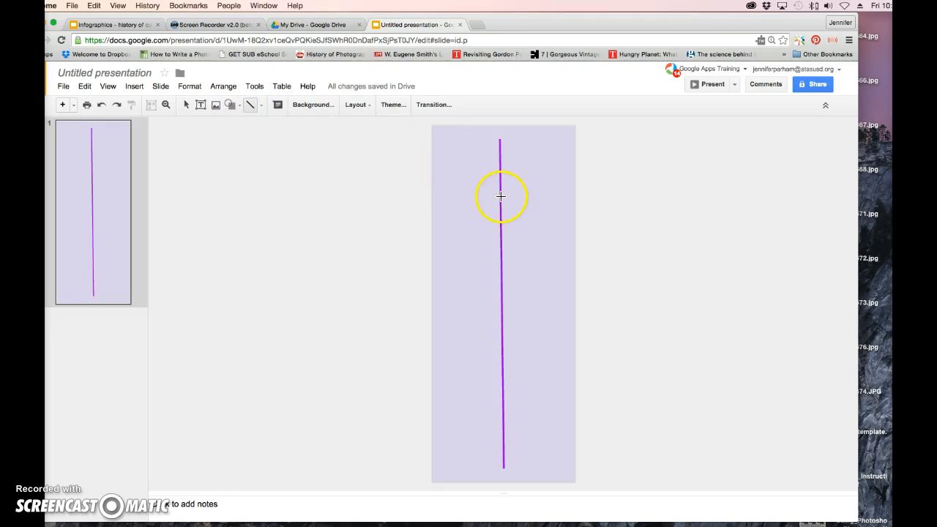
{"action": "left_click_drag", "start_coordinate": [526, 196], "coordinate": [522, 198]}
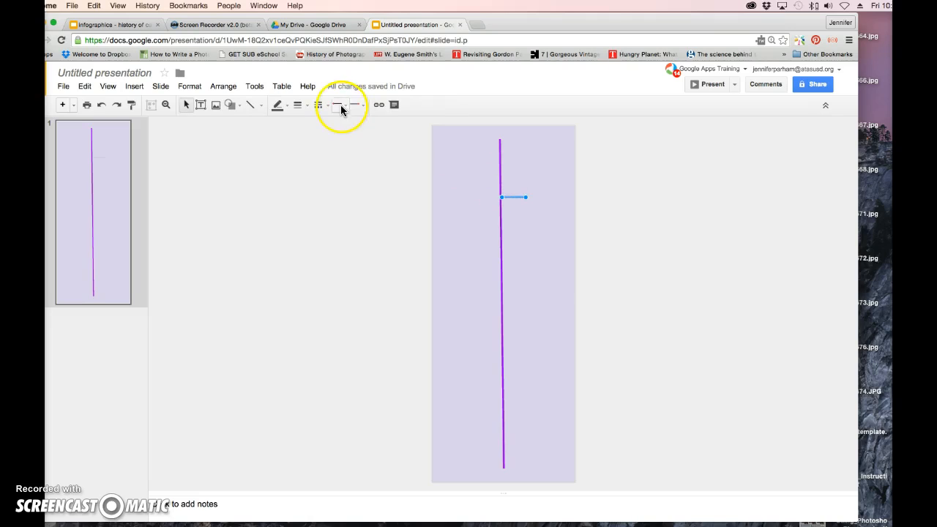
Step: Color the short branch line purple and place copies on the vertical line's left side and farther down its right side
{"action": "left_click", "coordinate": [284, 105]}
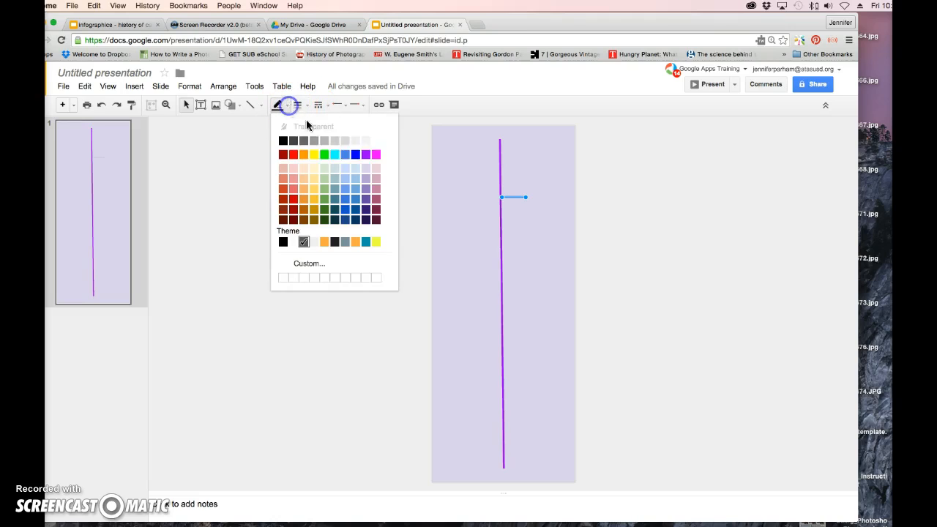
{"action": "left_click", "coordinate": [364, 154]}
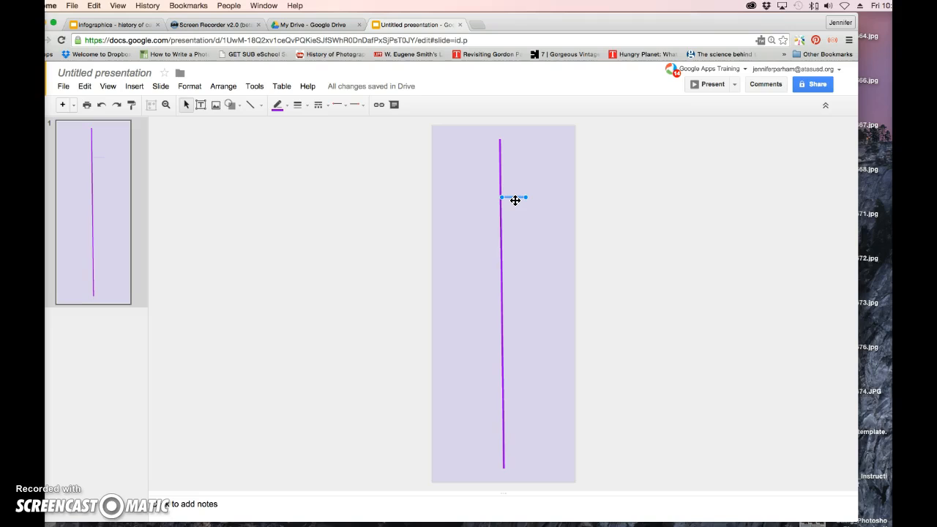
{"action": "left_click_drag", "start_coordinate": [516, 205], "coordinate": [513, 266]}
{"action": "left_click", "coordinate": [539, 243]}
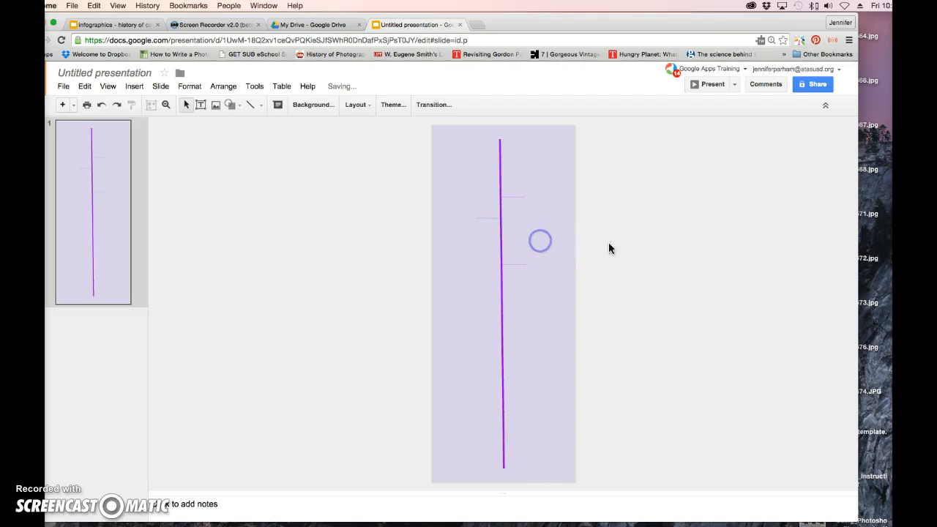
Step: Set the line weight of all three short branch lines to 8px
{"action": "left_click", "coordinate": [512, 265]}
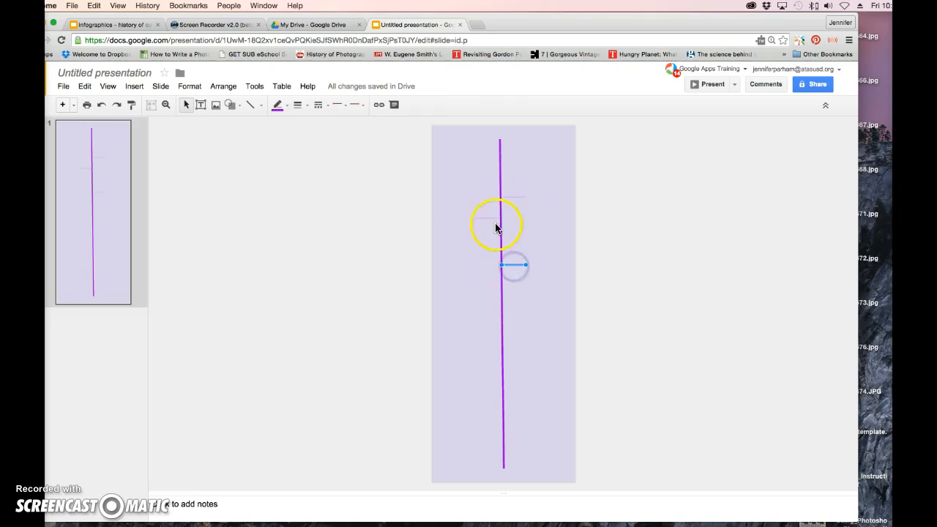
{"action": "left_click", "coordinate": [300, 105]}
{"action": "left_click", "coordinate": [320, 183]}
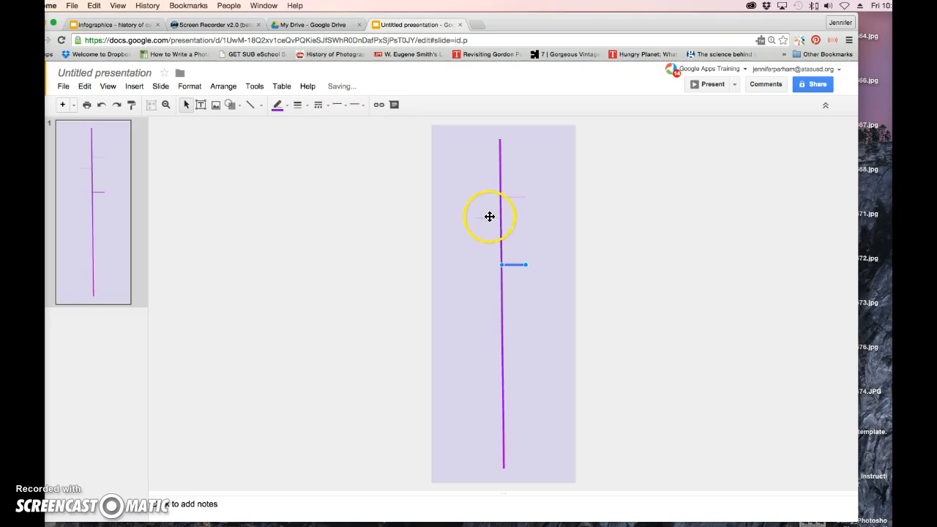
{"action": "left_click", "coordinate": [307, 106]}
{"action": "left_click", "coordinate": [320, 184]}
{"action": "left_click", "coordinate": [518, 197]}
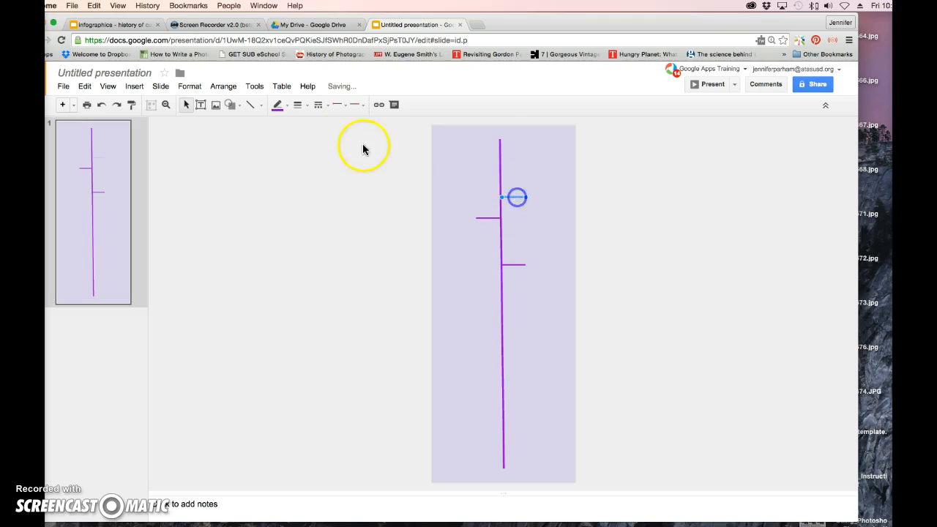
{"action": "left_click", "coordinate": [306, 105]}
{"action": "left_click", "coordinate": [312, 184]}
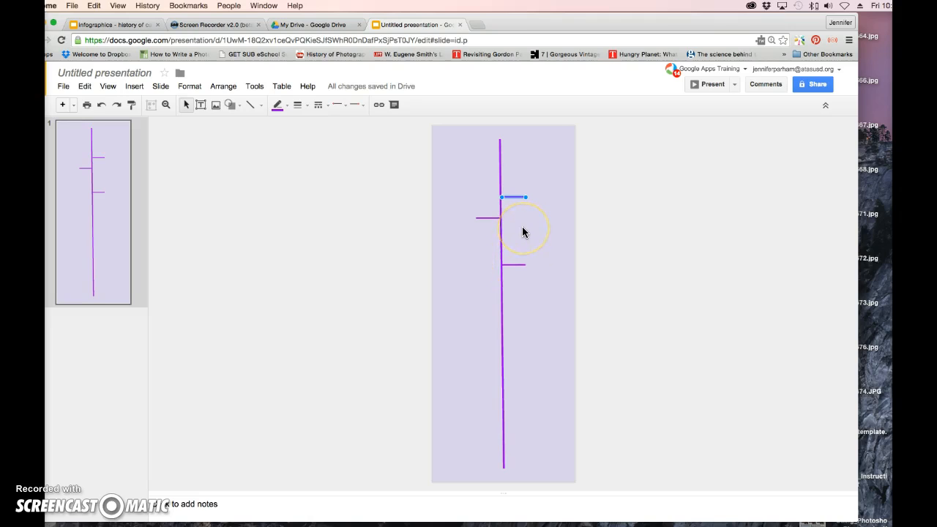
Step: Paste two more branch lines, placing one lower on the vertical line's left side and one below it on the right side
{"action": "key", "text": "super+v"}
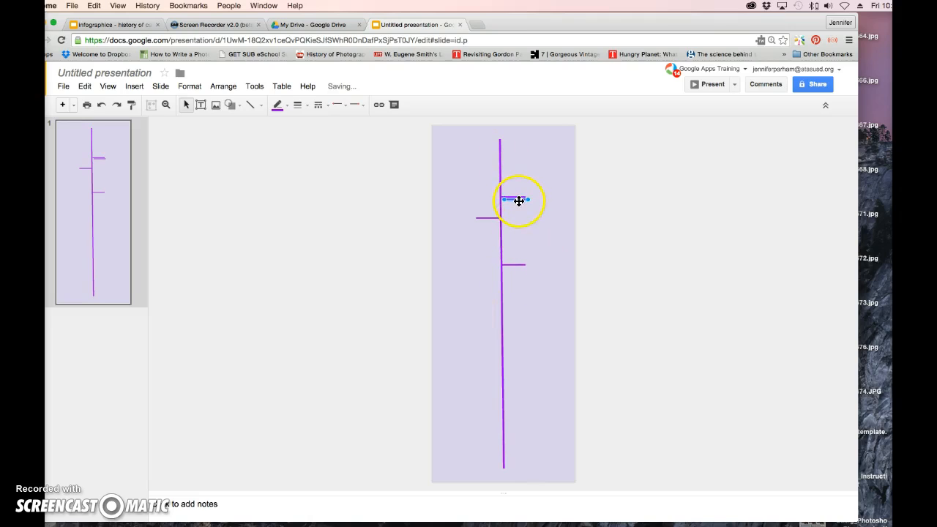
{"action": "left_click_drag", "start_coordinate": [517, 225], "coordinate": [491, 303]}
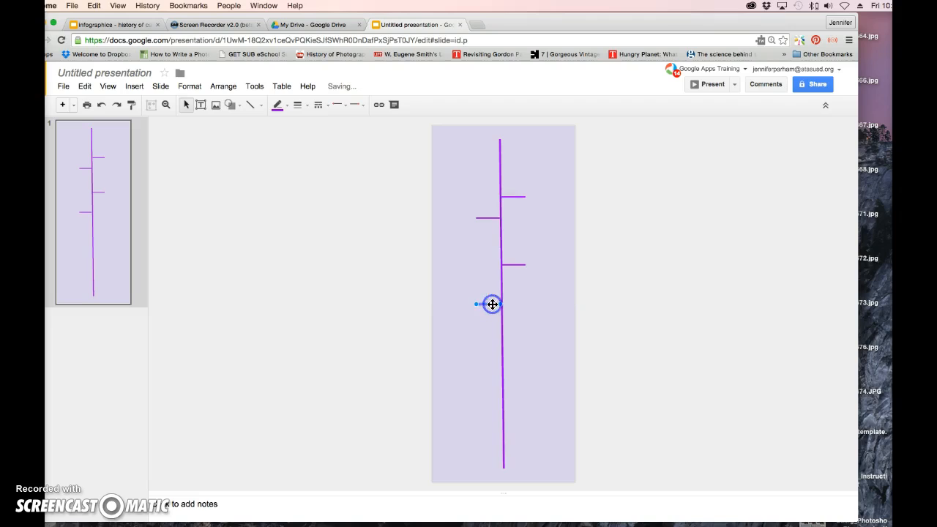
{"action": "key", "text": "super+v"}
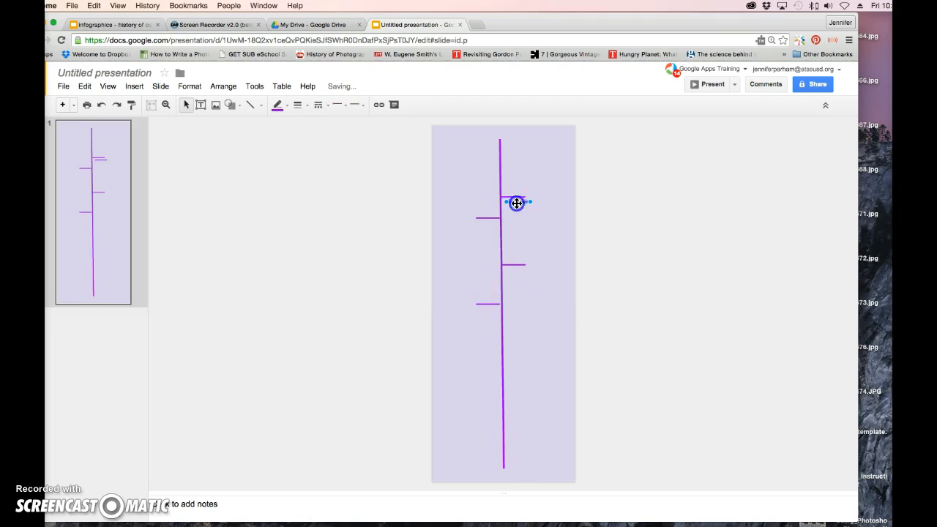
{"action": "left_click_drag", "start_coordinate": [516, 348], "coordinate": [513, 349]}
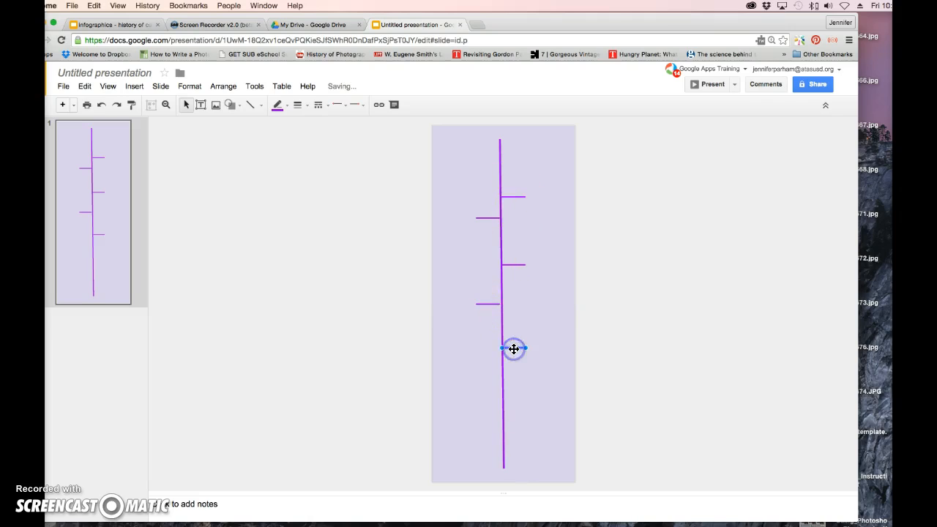
Step: Draw a circle at the end of the uppermost right branch line and fill it with light green
{"action": "left_click", "coordinate": [237, 107]}
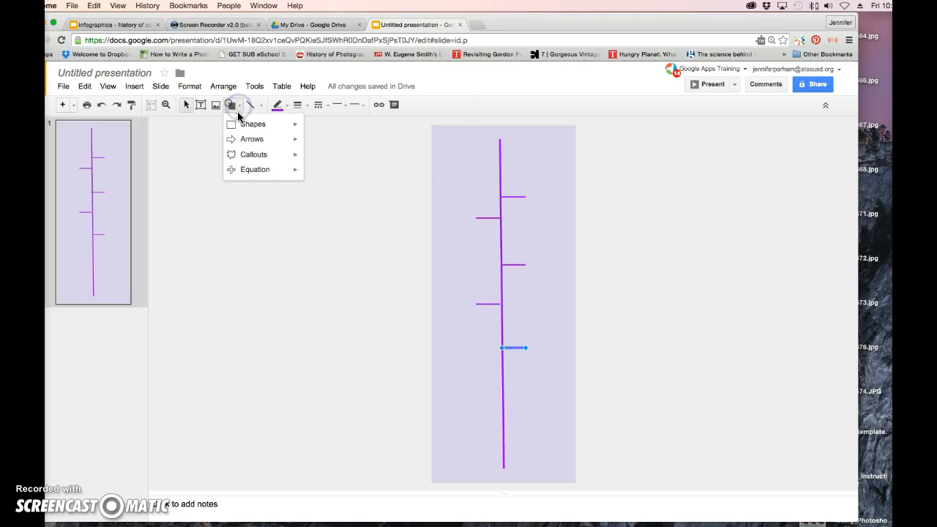
{"action": "mouse_move", "coordinate": [242, 126]}
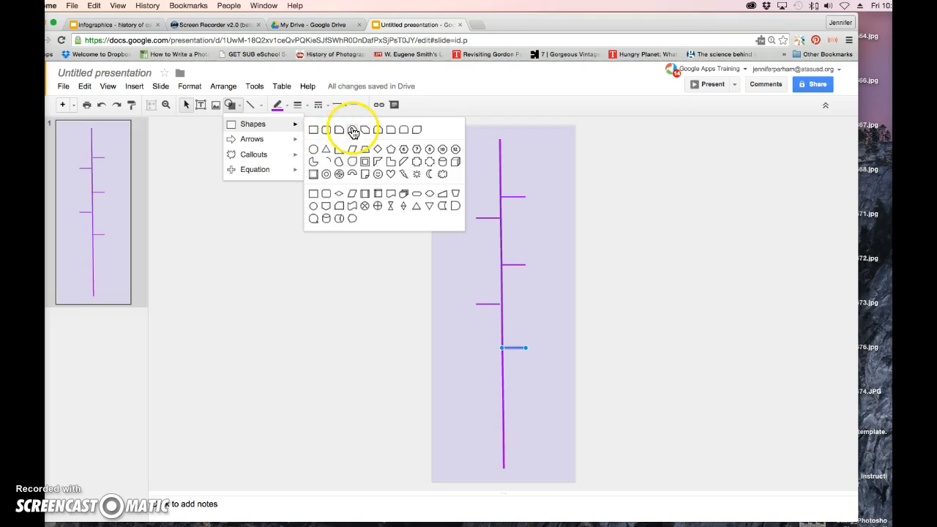
{"action": "left_click", "coordinate": [314, 149]}
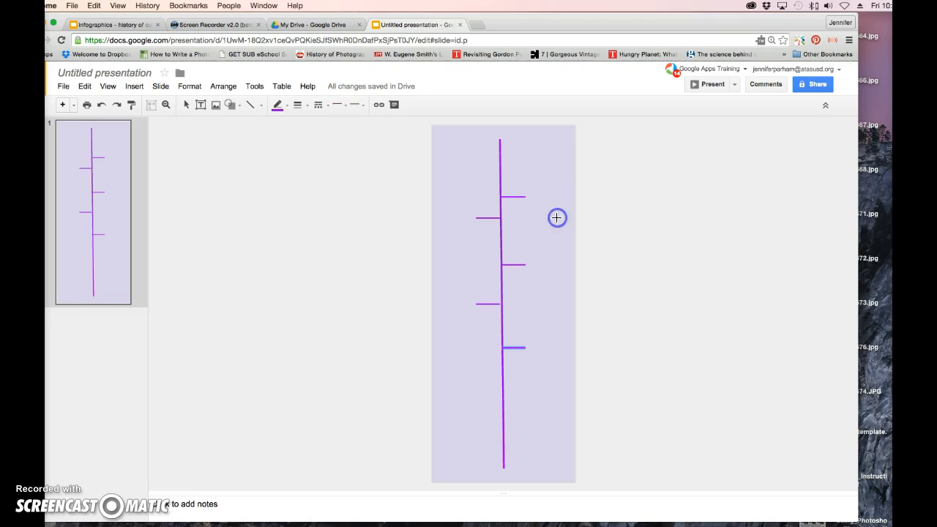
{"action": "mouse_move", "coordinate": [533, 188]}
{"action": "left_mouse_down"}
{"action": "mouse_move", "coordinate": [565, 222]}
{"action": "mouse_move", "coordinate": [542, 195]}
{"action": "left_mouse_up"}
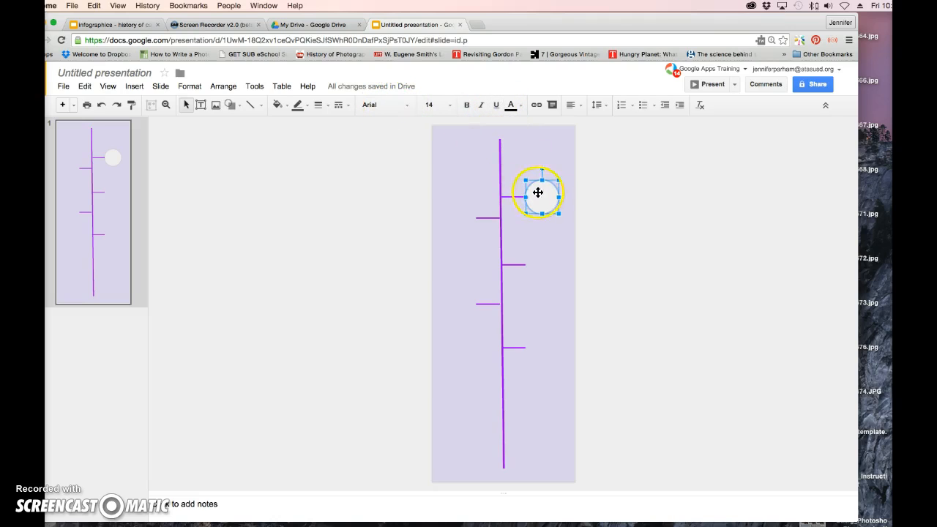
{"action": "left_click", "coordinate": [284, 108]}
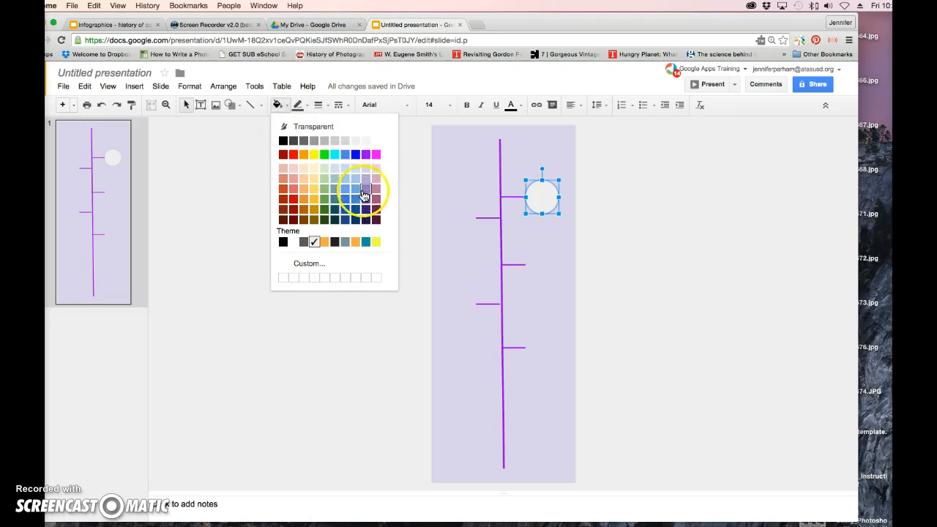
{"action": "left_click", "coordinate": [324, 178]}
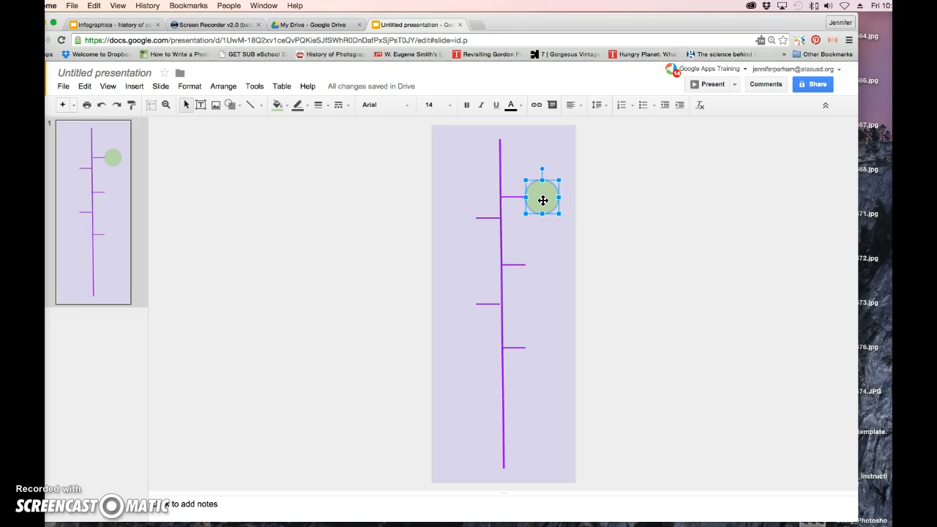
Step: Place copies of the green circle at the ends of the two left branch lines and the second right branch line
{"action": "left_click_drag", "start_coordinate": [543, 200], "coordinate": [545, 202]}
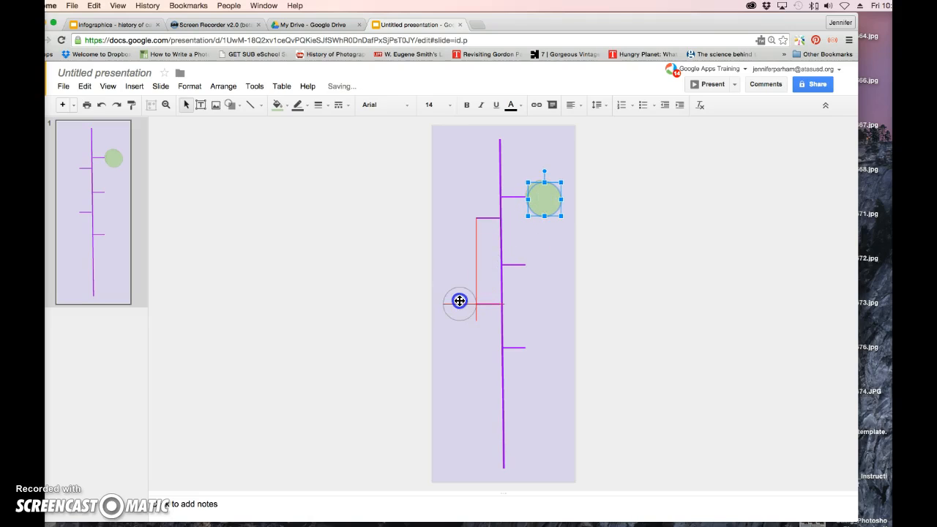
{"action": "key", "text": "ctrl+v"}
{"action": "left_click_drag", "start_coordinate": [551, 199], "coordinate": [546, 261]}
{"action": "left_click", "coordinate": [544, 213]}
{"action": "key", "text": "ctrl+v"}
{"action": "left_click_drag", "start_coordinate": [524, 212], "coordinate": [465, 218]}
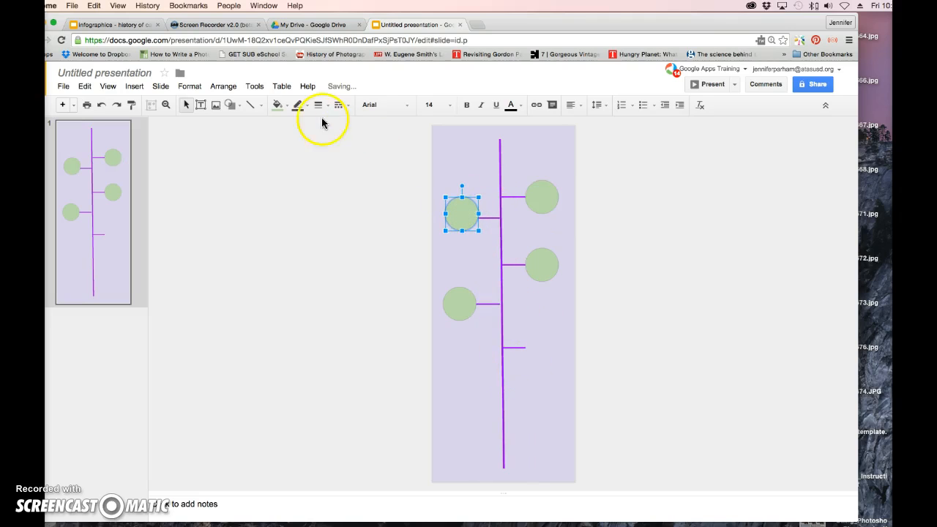
Step: Fill the upper left circle with light orange, the second right circle with light blue and the lower left circle with pale yellow
{"action": "left_click", "coordinate": [278, 105]}
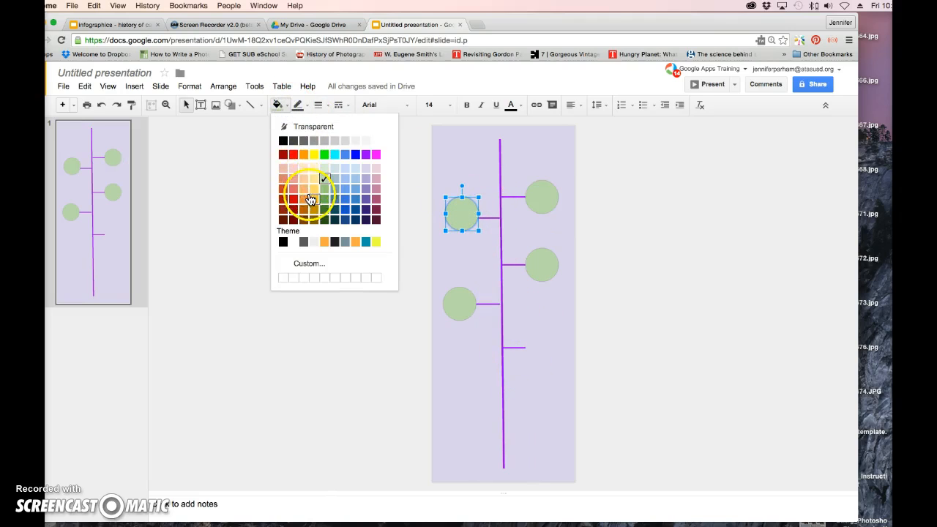
{"action": "left_click", "coordinate": [303, 178]}
{"action": "left_click", "coordinate": [542, 263]}
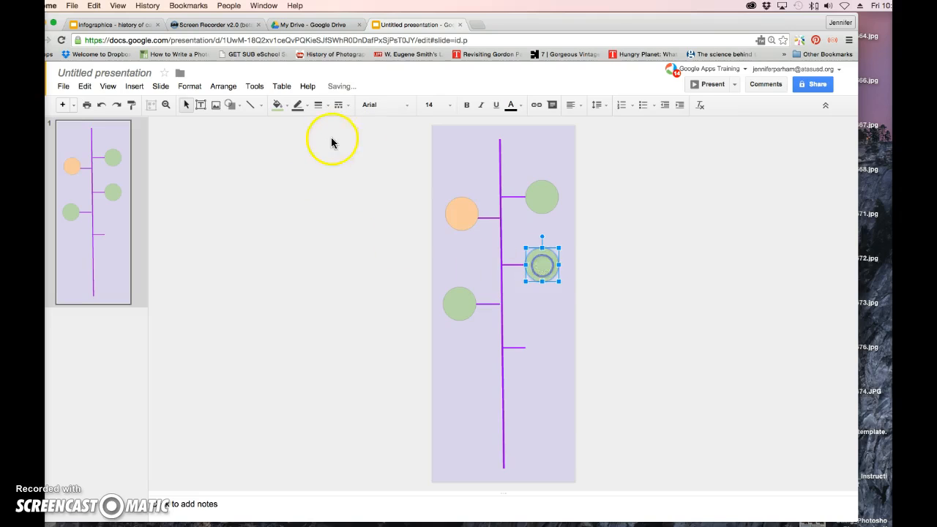
{"action": "left_click", "coordinate": [285, 106]}
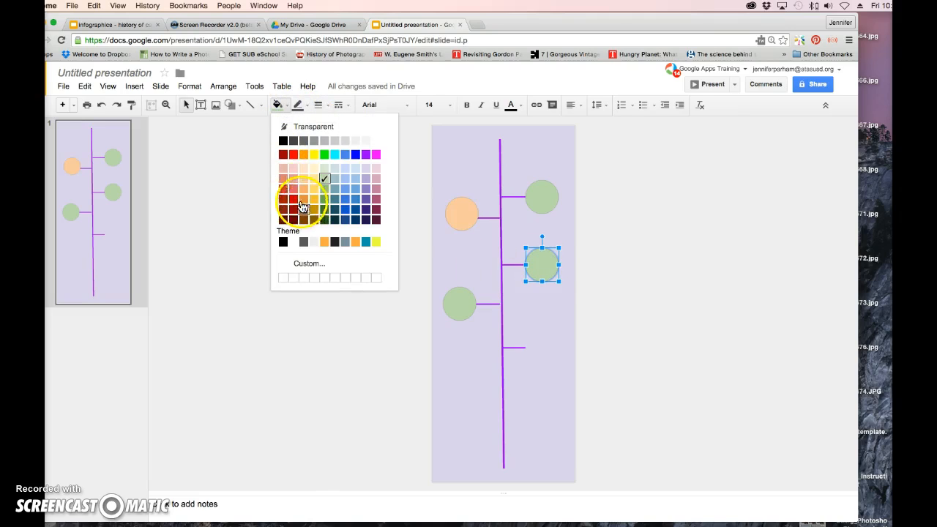
{"action": "left_click", "coordinate": [356, 179]}
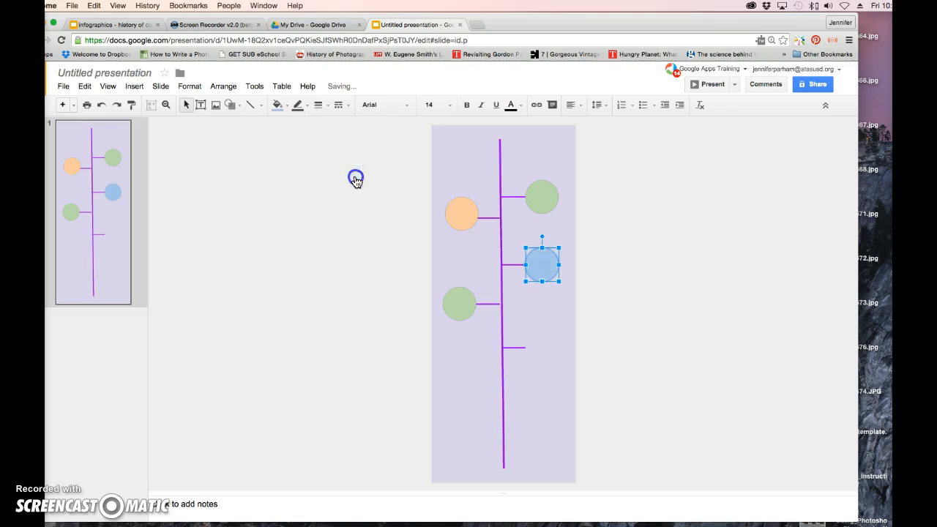
{"action": "left_click", "coordinate": [463, 303]}
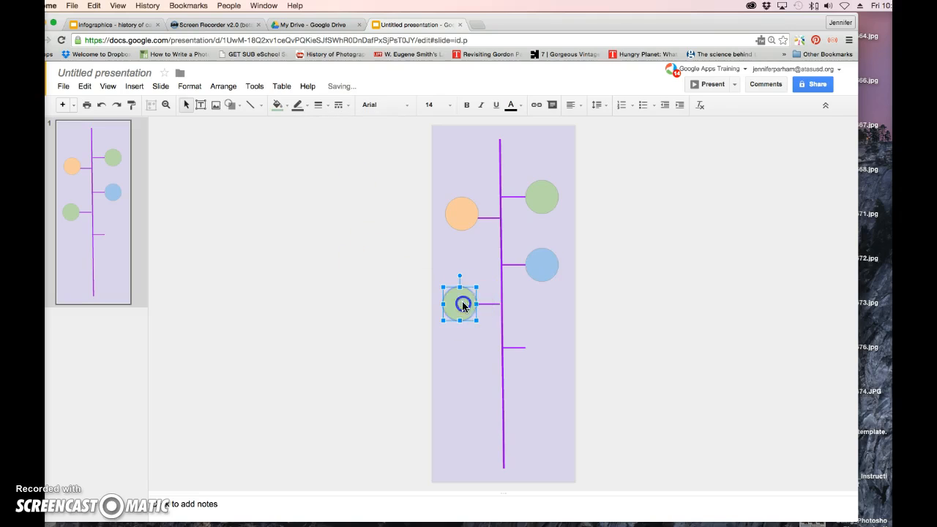
{"action": "left_click", "coordinate": [288, 109]}
{"action": "left_click", "coordinate": [314, 166]}
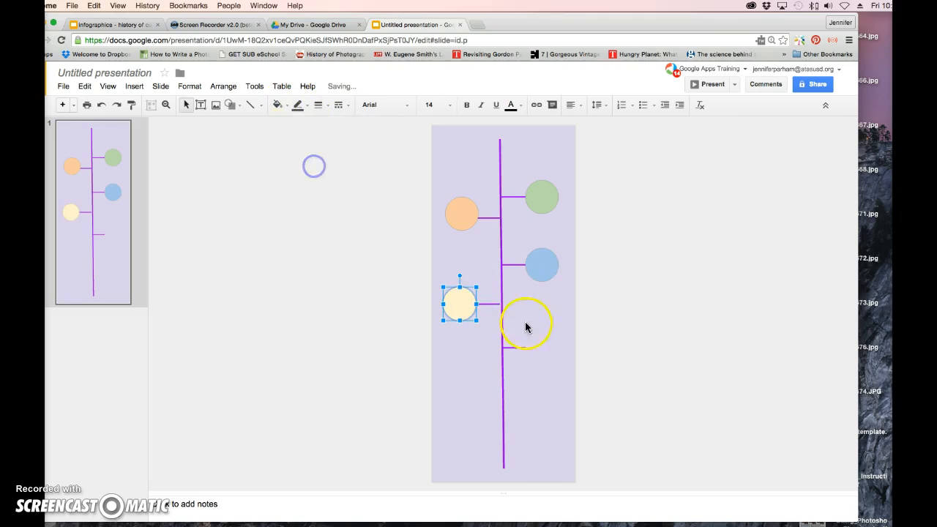
{"action": "left_click", "coordinate": [550, 362]}
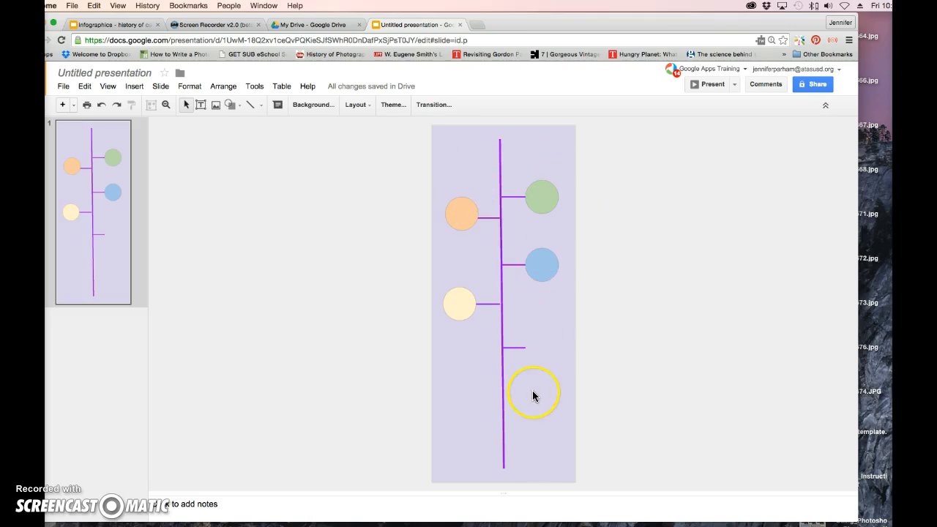
Step: Add a text box reading 1920 over the green circle and set its font size to 72
{"action": "left_click", "coordinate": [201, 106]}
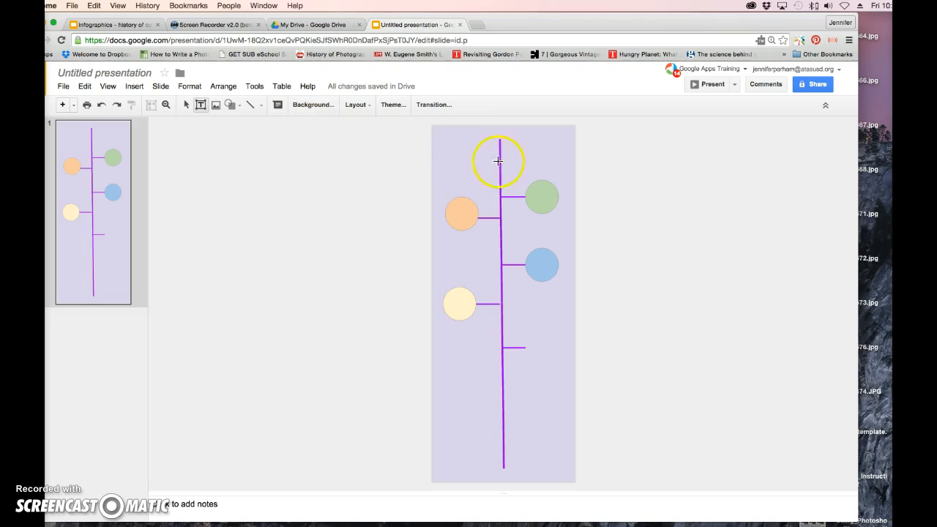
{"action": "left_click_drag", "start_coordinate": [522, 183], "coordinate": [569, 219]}
{"action": "left_click_drag", "start_coordinate": [571, 219], "coordinate": [571, 218]}
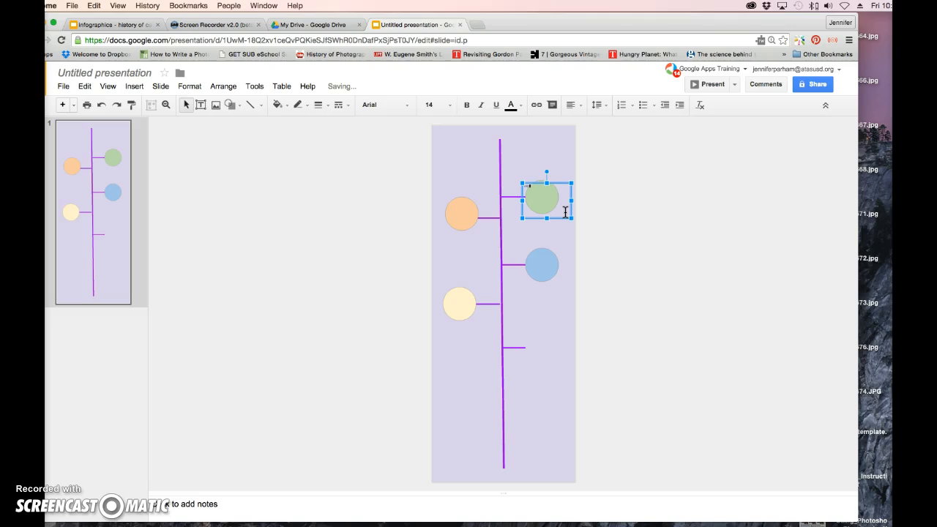
{"action": "left_click", "coordinate": [524, 187]}
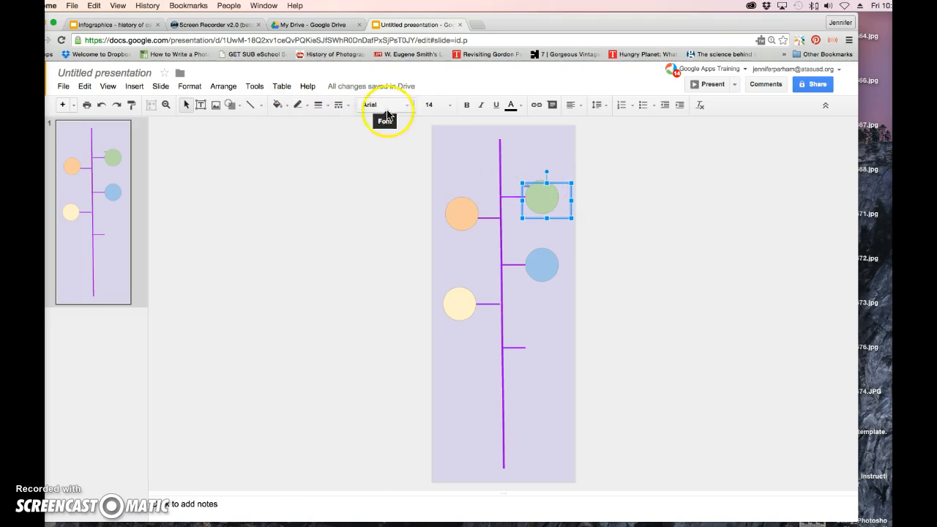
{"action": "left_click", "coordinate": [450, 105]}
{"action": "left_click", "coordinate": [448, 337]}
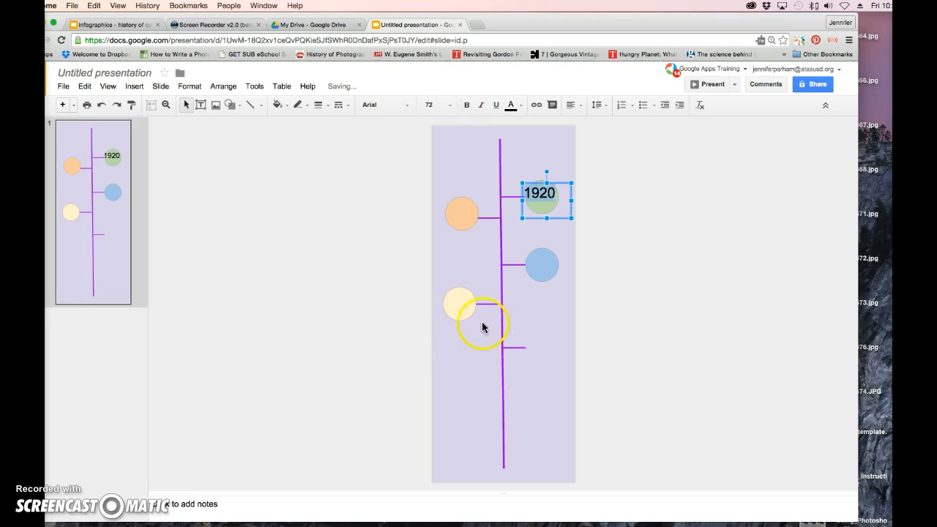
Step: Enlarge the 1920 text box around the green circle and set its font size to 125
{"action": "left_click_drag", "start_coordinate": [533, 183], "coordinate": [540, 184]}
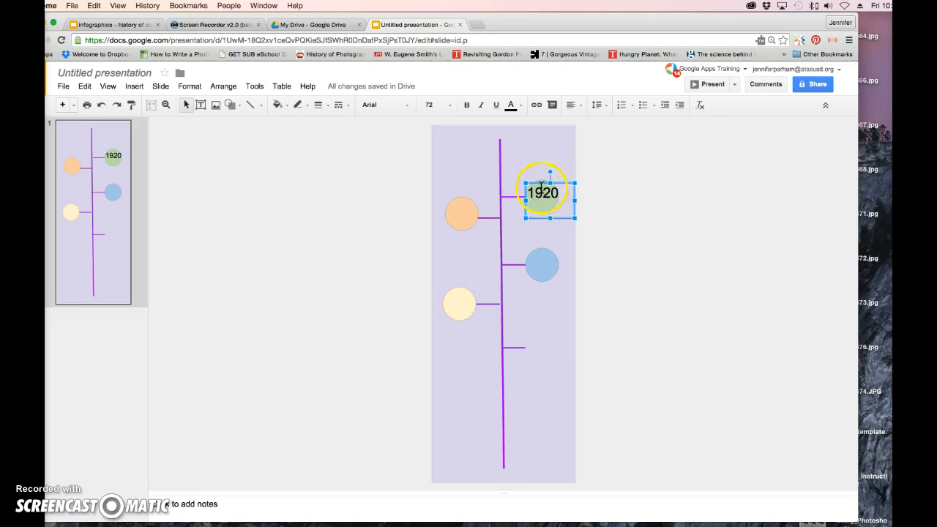
{"action": "left_click_drag", "start_coordinate": [534, 180], "coordinate": [516, 177]}
{"action": "left_click_drag", "start_coordinate": [556, 216], "coordinate": [575, 230]}
{"action": "left_click_drag", "start_coordinate": [536, 190], "coordinate": [511, 190]}
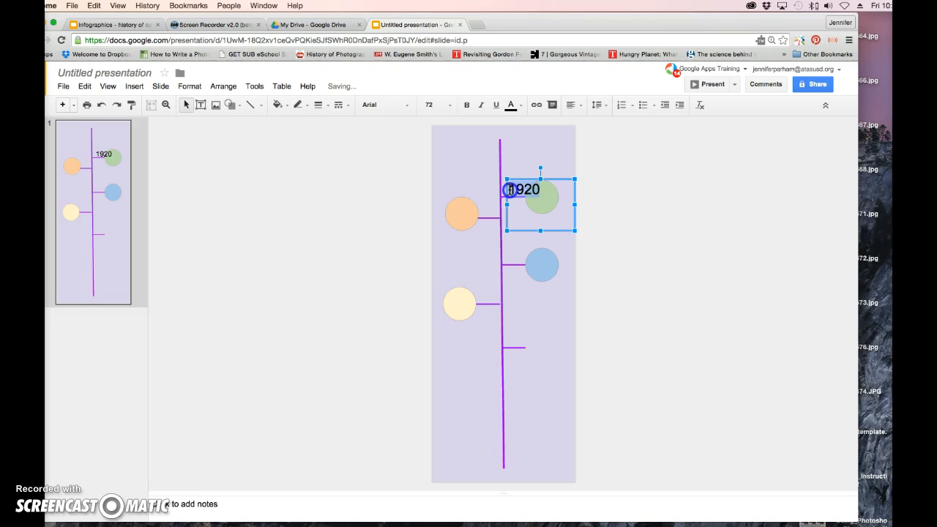
{"action": "left_click", "coordinate": [448, 105]}
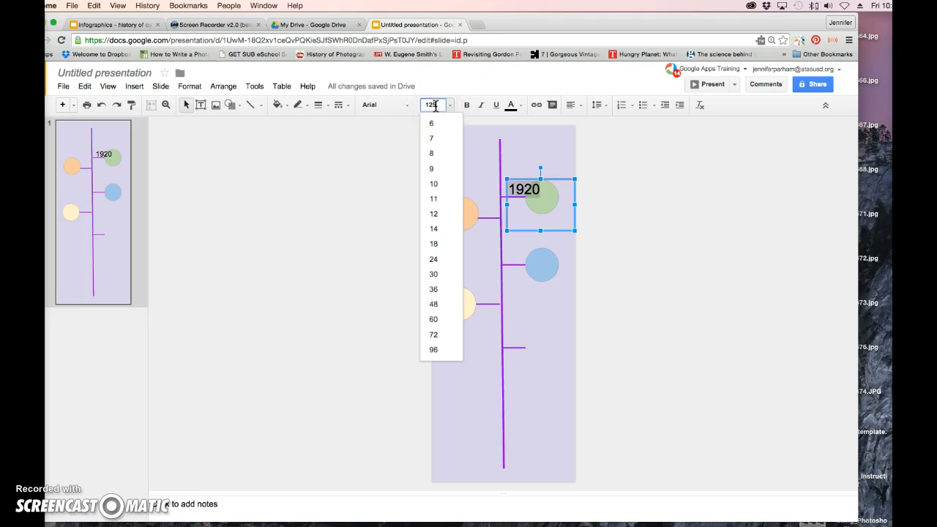
{"action": "key", "text": "Return"}
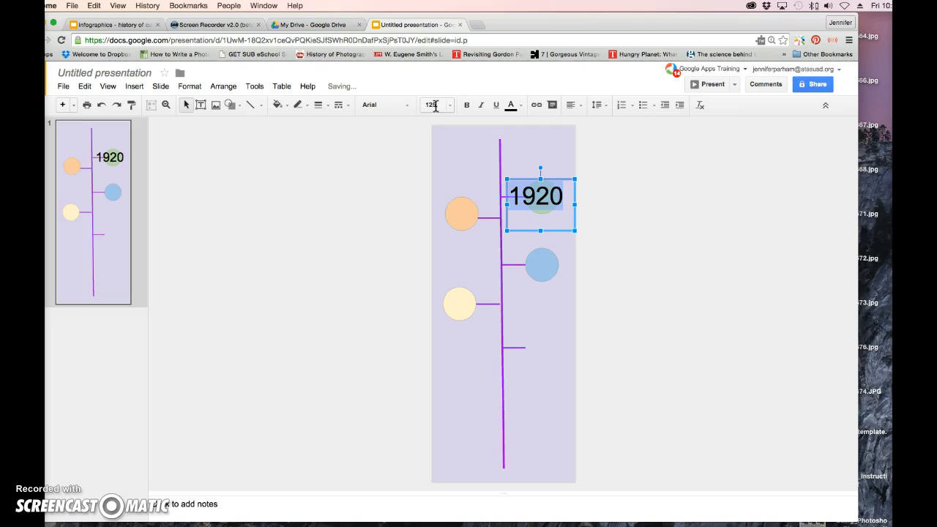
Step: Set the 1920 label in the Lobster font and reposition its text box over the upper part of the green circle
{"action": "left_click", "coordinate": [407, 106]}
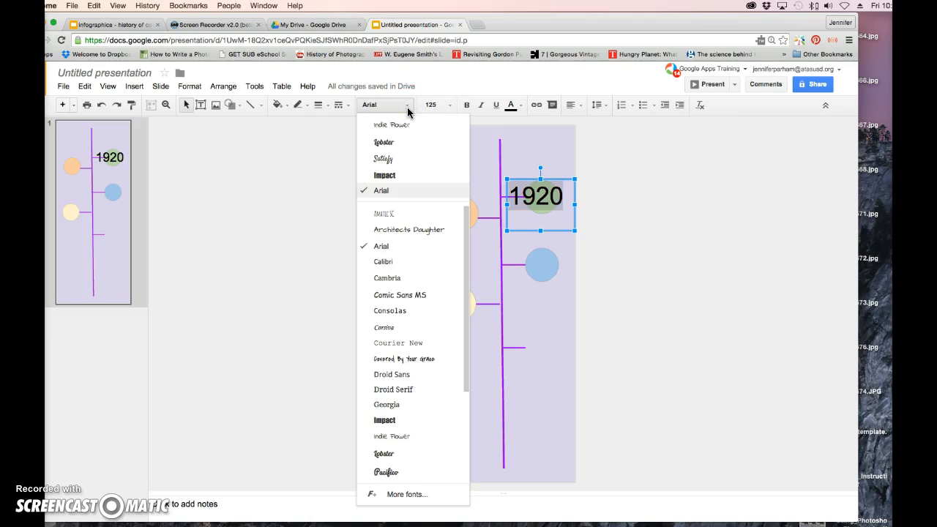
{"action": "left_click", "coordinate": [394, 144]}
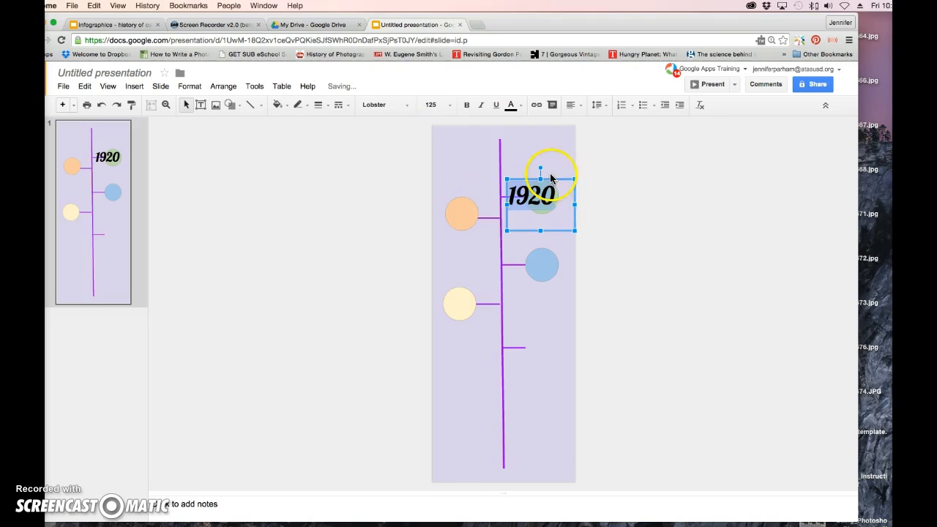
{"action": "left_click_drag", "start_coordinate": [552, 179], "coordinate": [553, 180]}
{"action": "left_click_drag", "start_coordinate": [555, 179], "coordinate": [526, 186]}
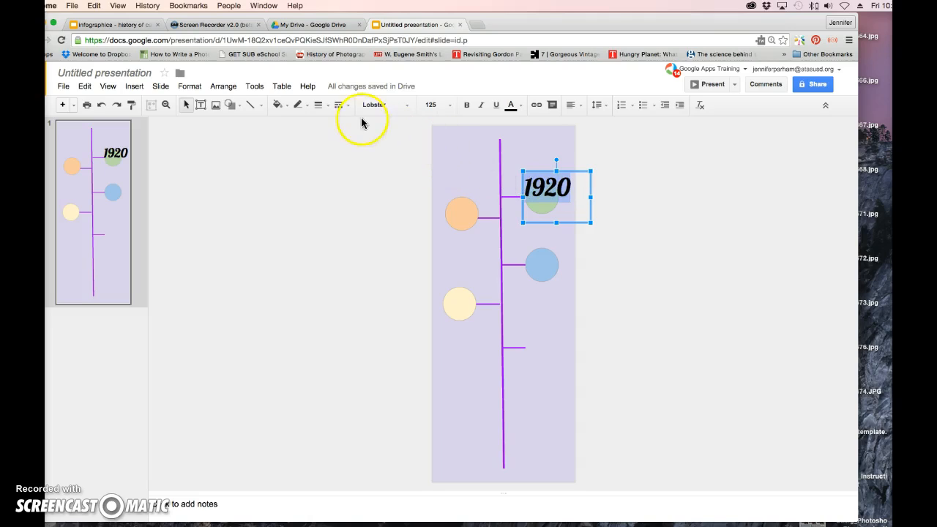
Step: Change the text color of the 1920 label to purple
{"action": "left_click", "coordinate": [521, 109]}
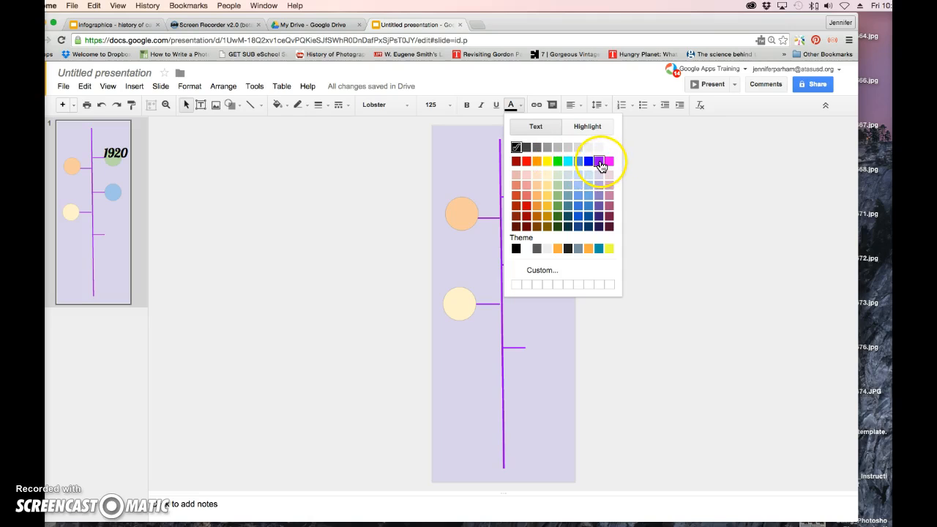
{"action": "left_click", "coordinate": [600, 162]}
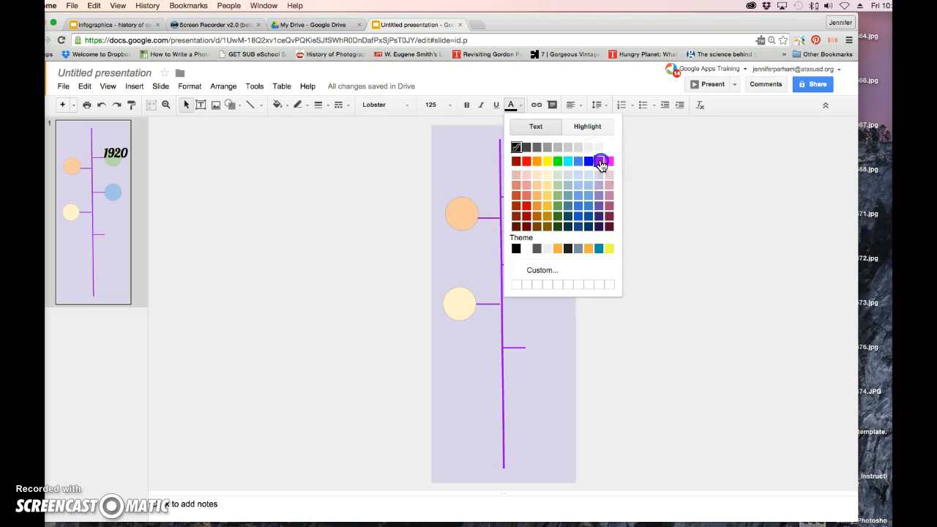
{"action": "left_click", "coordinate": [606, 171]}
Step: Place copies of the purple 1920 label over the orange, blue and pale yellow circles
{"action": "left_click", "coordinate": [540, 168]}
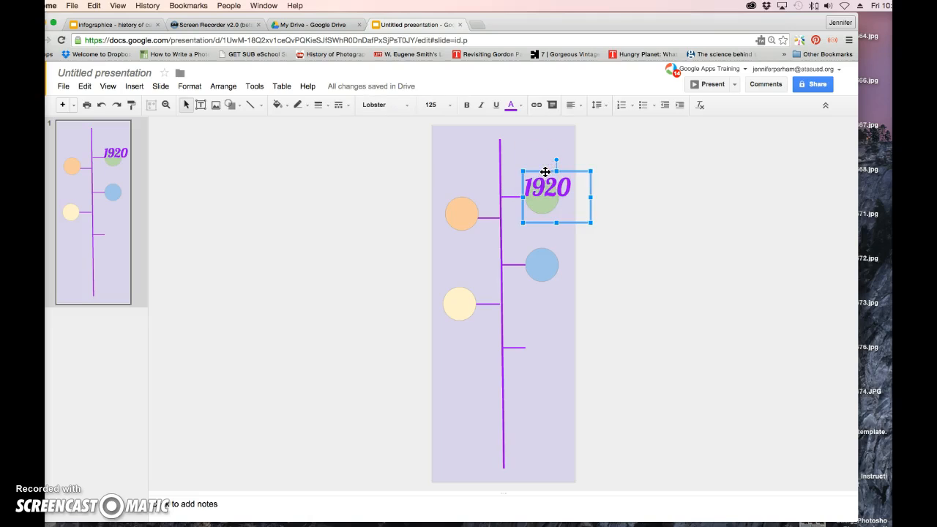
{"action": "key", "text": "super+v"}
{"action": "left_click_drag", "start_coordinate": [546, 174], "coordinate": [454, 181]}
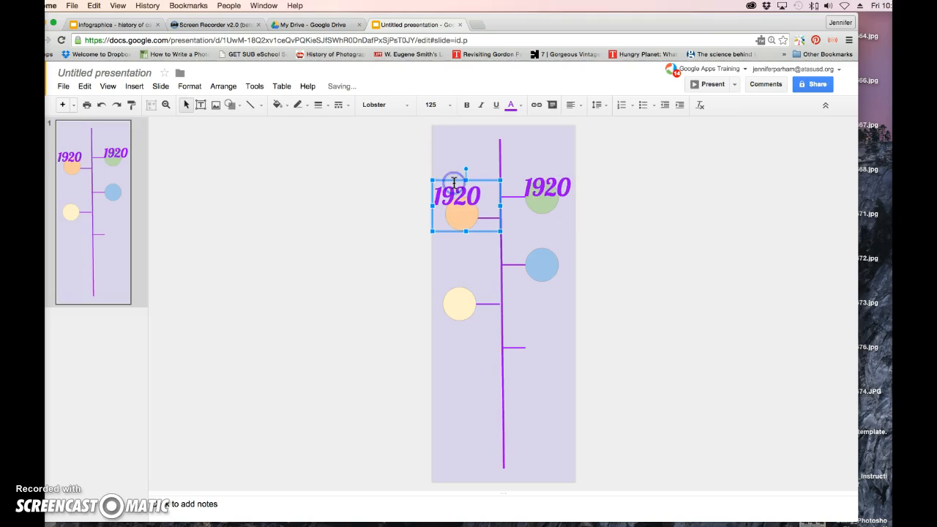
{"action": "key", "text": "super+v"}
{"action": "left_click_drag", "start_coordinate": [549, 178], "coordinate": [541, 232]}
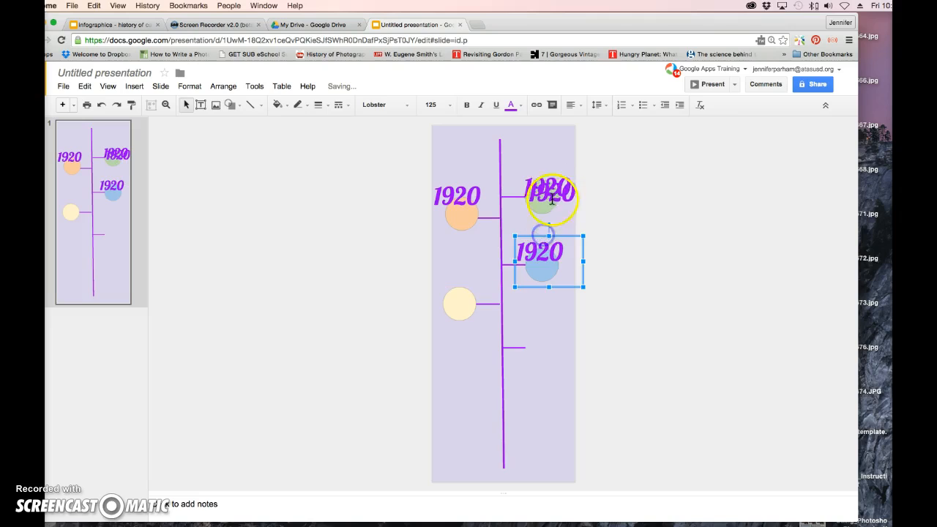
{"action": "left_click", "coordinate": [547, 179]}
{"action": "left_click_drag", "start_coordinate": [547, 177], "coordinate": [454, 275]}
Step: Change the copied year labels to 1936 on the orange circle, 1965 on the blue circle and 1985 on the pale yellow circle
{"action": "left_click", "coordinate": [472, 190]}
{"action": "left_click_drag", "start_coordinate": [474, 190], "coordinate": [457, 201]}
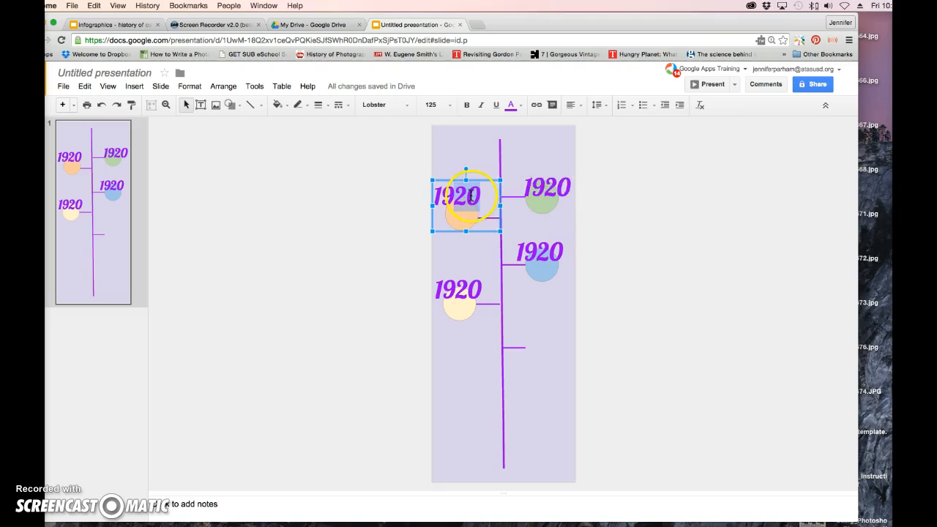
{"action": "type", "text": "36"}
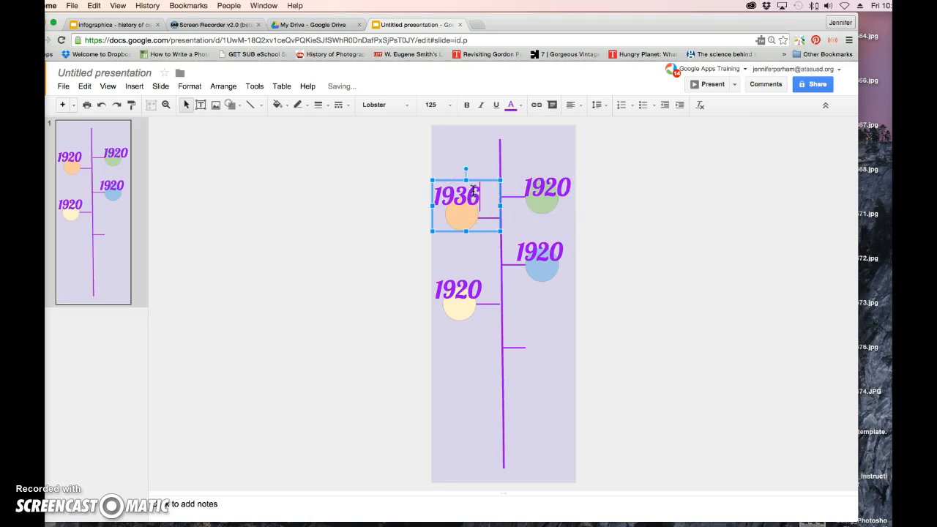
{"action": "left_click", "coordinate": [540, 245]}
{"action": "left_click_drag", "start_coordinate": [563, 251], "coordinate": [538, 250]}
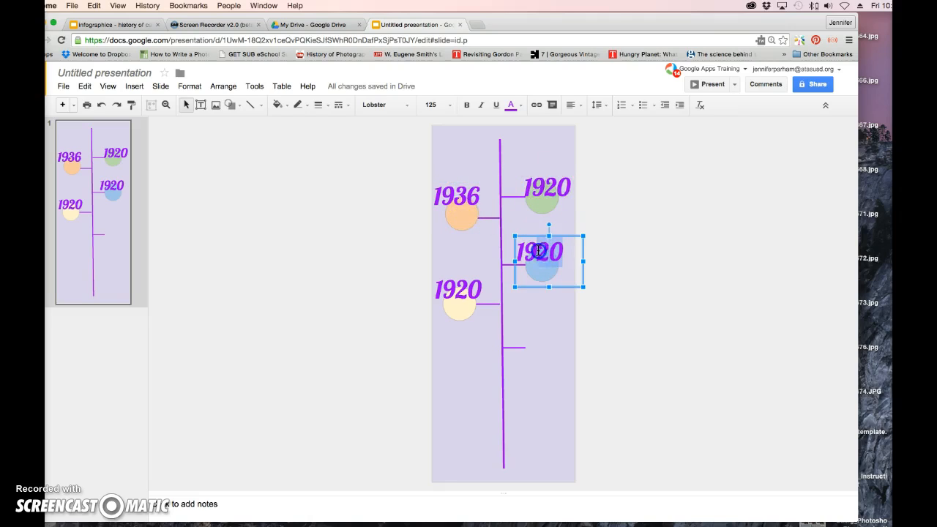
{"action": "type", "text": "65"}
{"action": "left_click", "coordinate": [490, 273]}
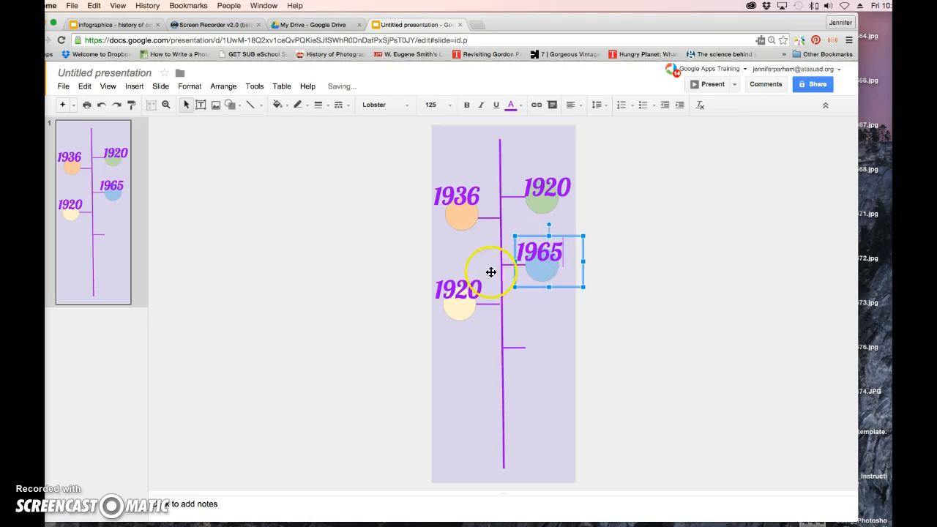
{"action": "left_click", "coordinate": [483, 285]}
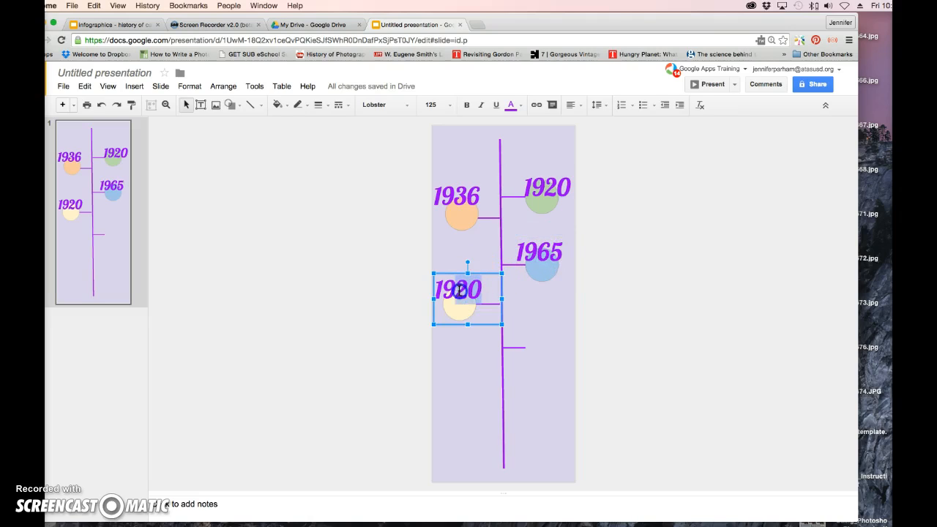
{"action": "type", "text": "85"}
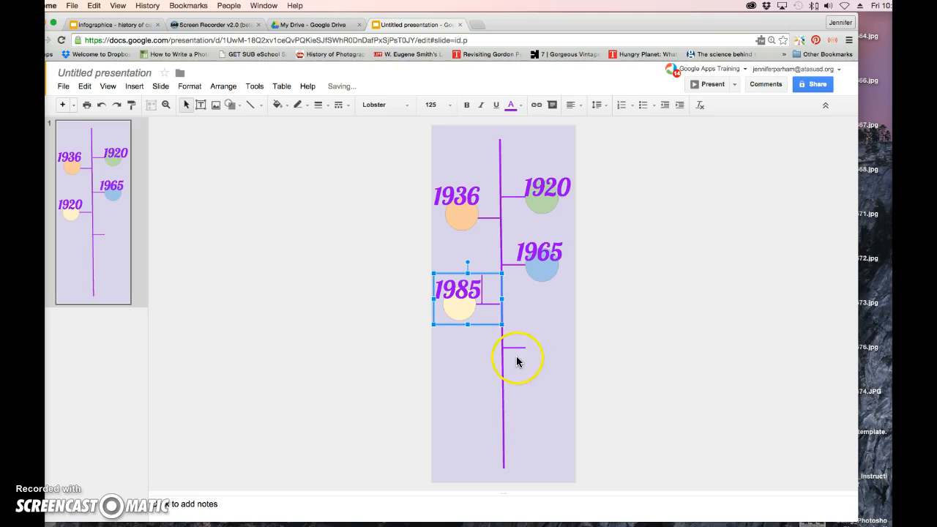
{"action": "left_click", "coordinate": [538, 350]}
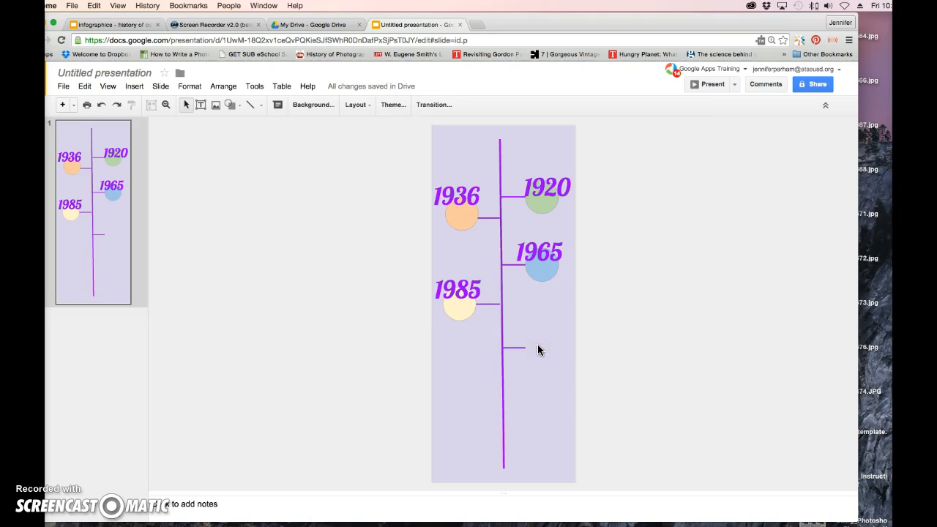
Step: Rename the presentation as Infographic Camera Timeline
{"action": "left_click", "coordinate": [126, 73]}
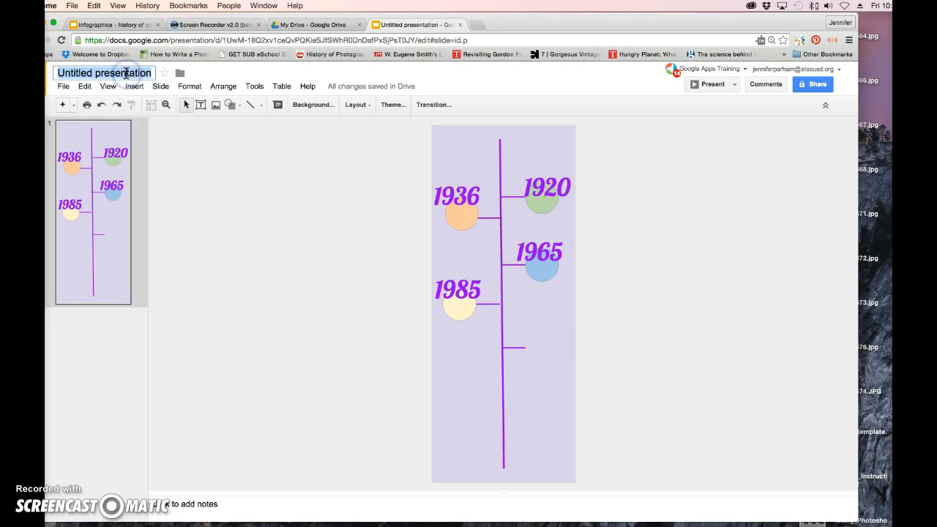
{"action": "type", "text": "Infographic"}
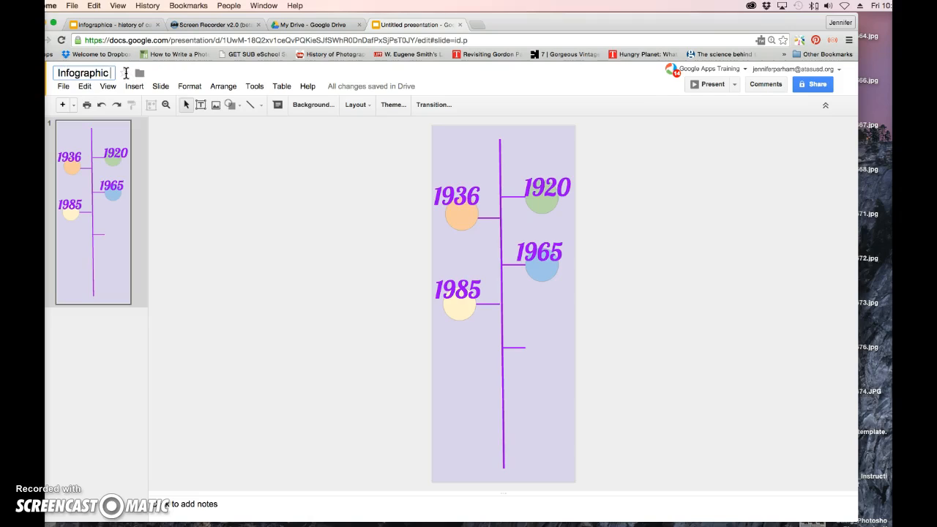
{"action": "type", "text": " Camera Timeline"}
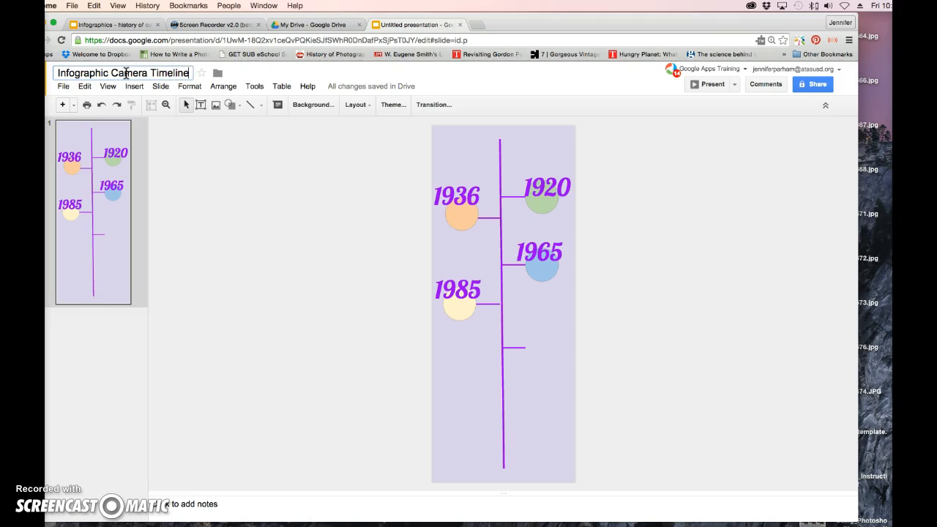
{"action": "left_click", "coordinate": [67, 447]}
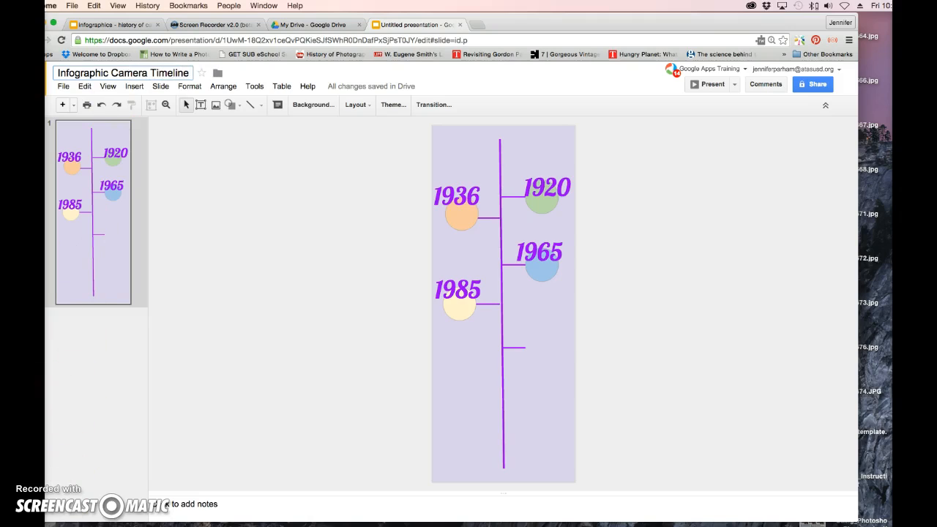